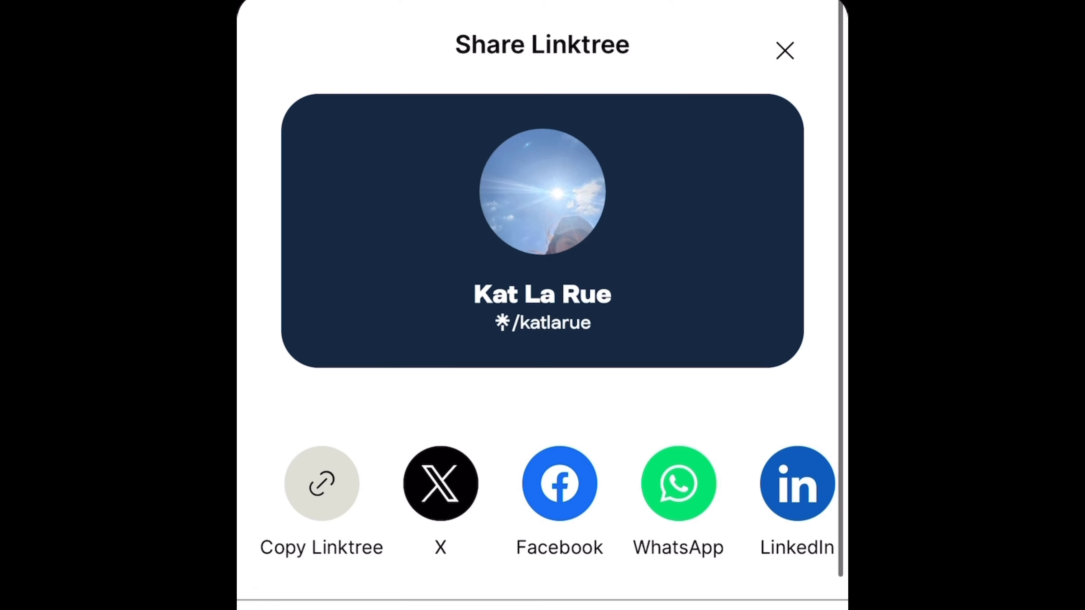
- Browse the share icons on the example profile, then close the Share Linktree sheet
{"action": "scroll", "coordinate": [543, 500], "scroll_direction": "right", "scroll_amount": 3}
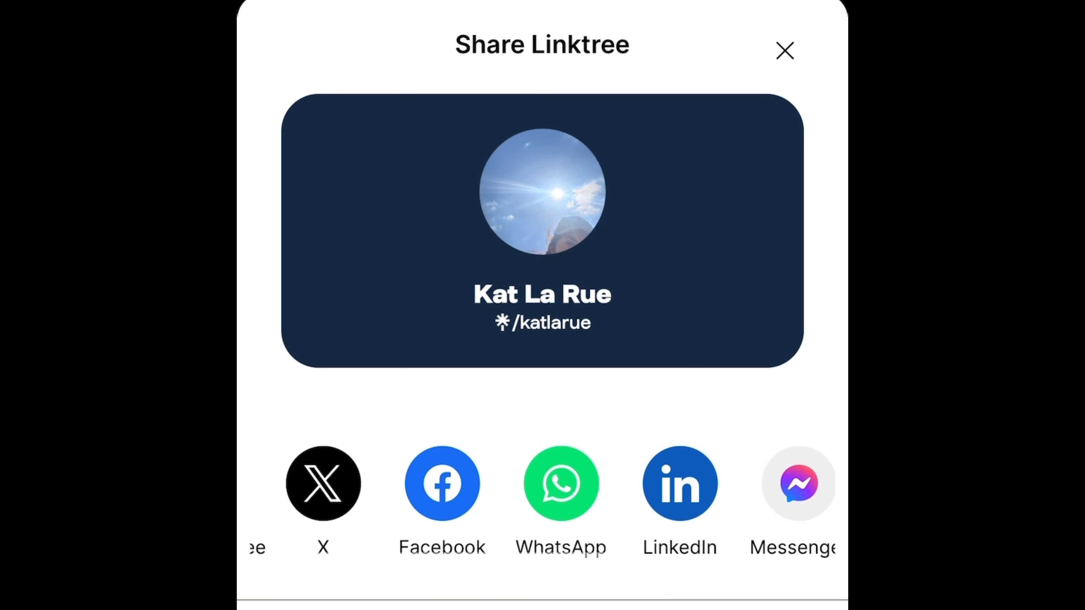
{"action": "scroll", "coordinate": [543, 483], "scroll_direction": "right", "scroll_amount": 5}
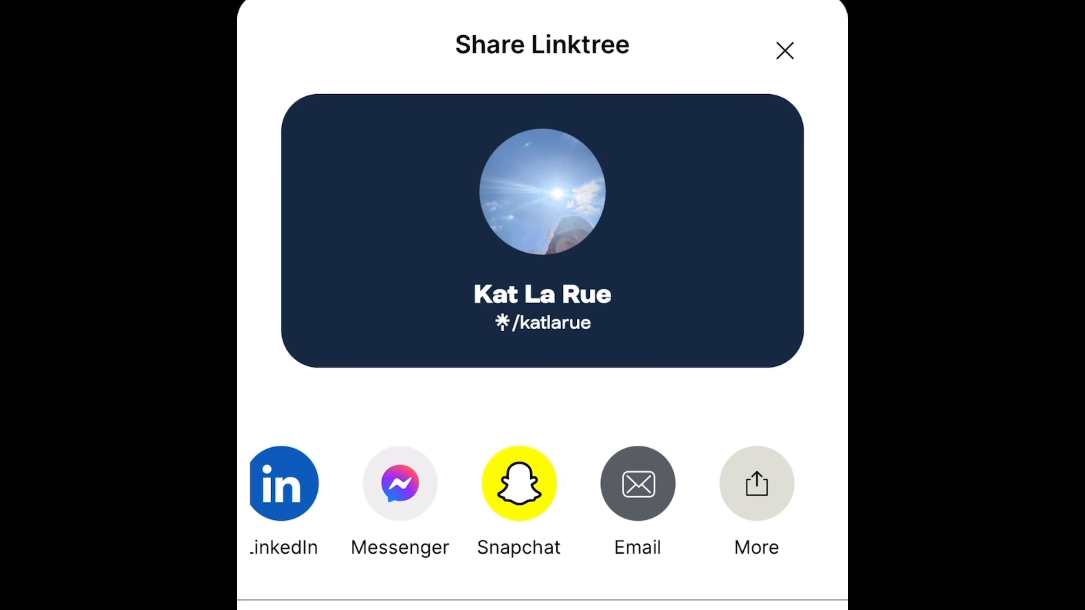
{"action": "left_click", "coordinate": [785, 50]}
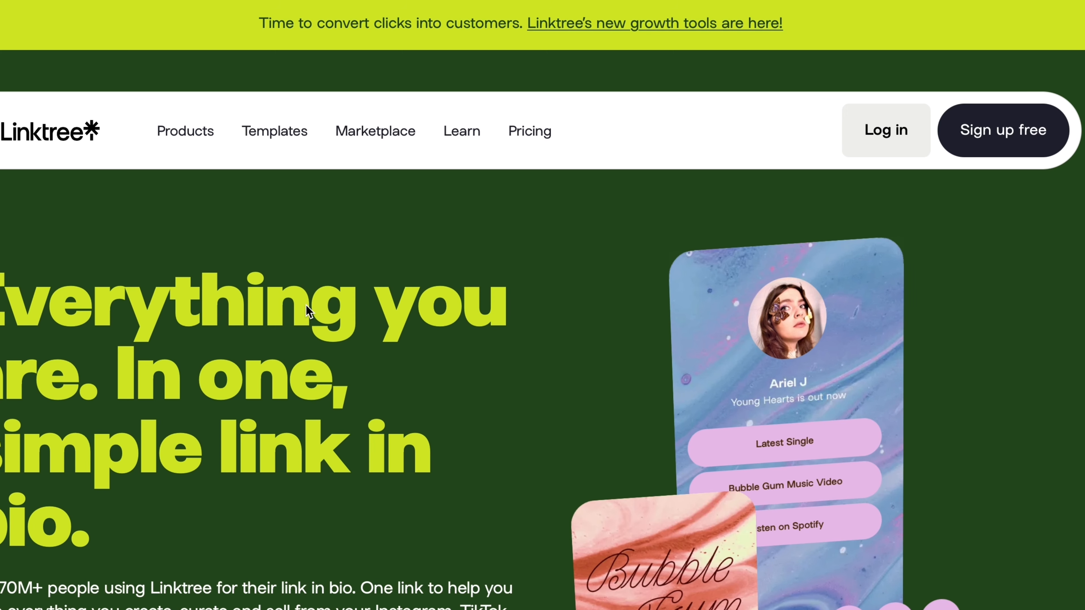
- Scroll through the Linktree homepage and start a free sign-up with 'Sign up free'
{"action": "scroll", "coordinate": [351, 455], "scroll_direction": "down", "scroll_amount": 4}
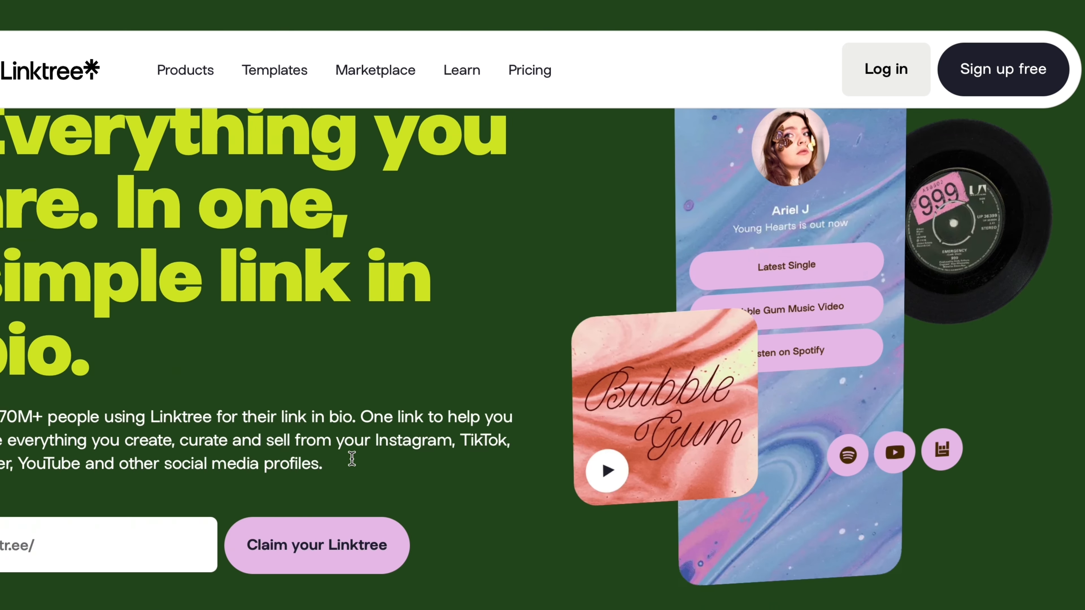
{"action": "scroll", "coordinate": [352, 459], "scroll_direction": "down", "scroll_amount": 8}
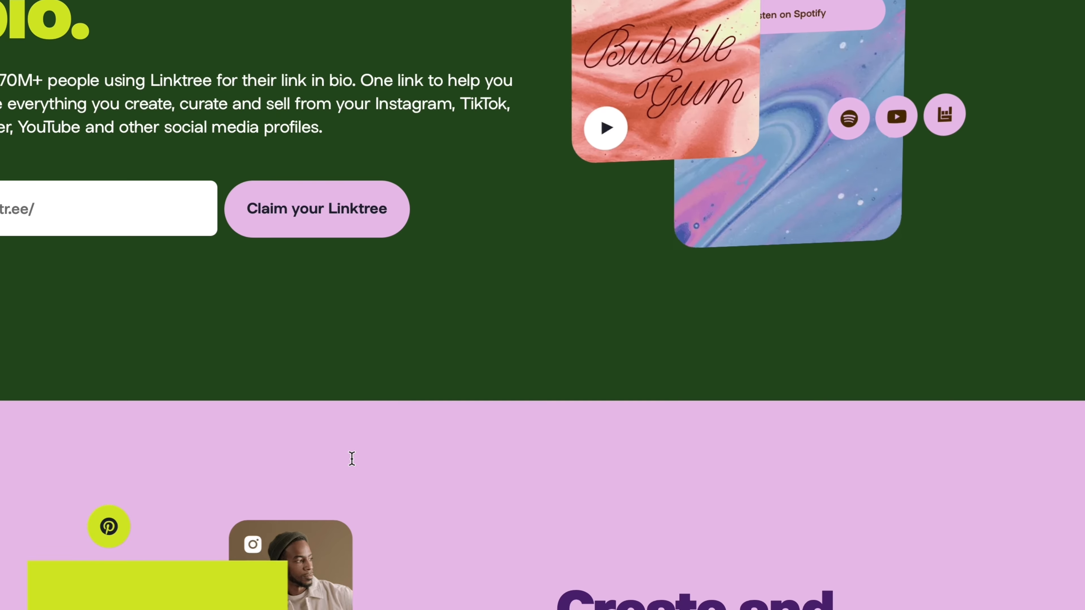
{"action": "scroll", "coordinate": [353, 458], "scroll_direction": "down", "scroll_amount": 20}
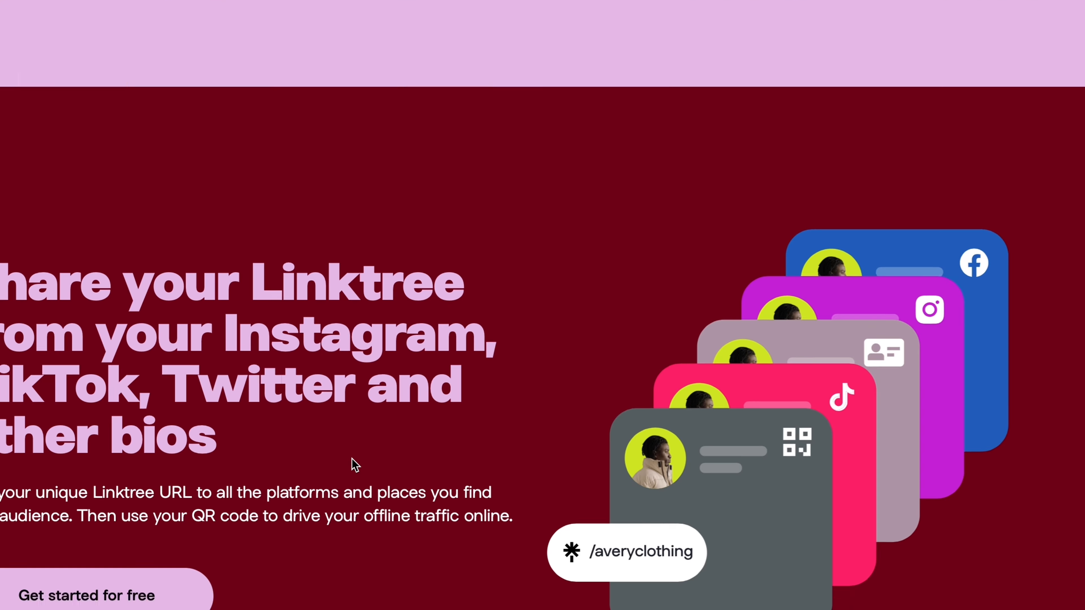
{"action": "scroll", "coordinate": [352, 459], "scroll_direction": "down", "scroll_amount": 20}
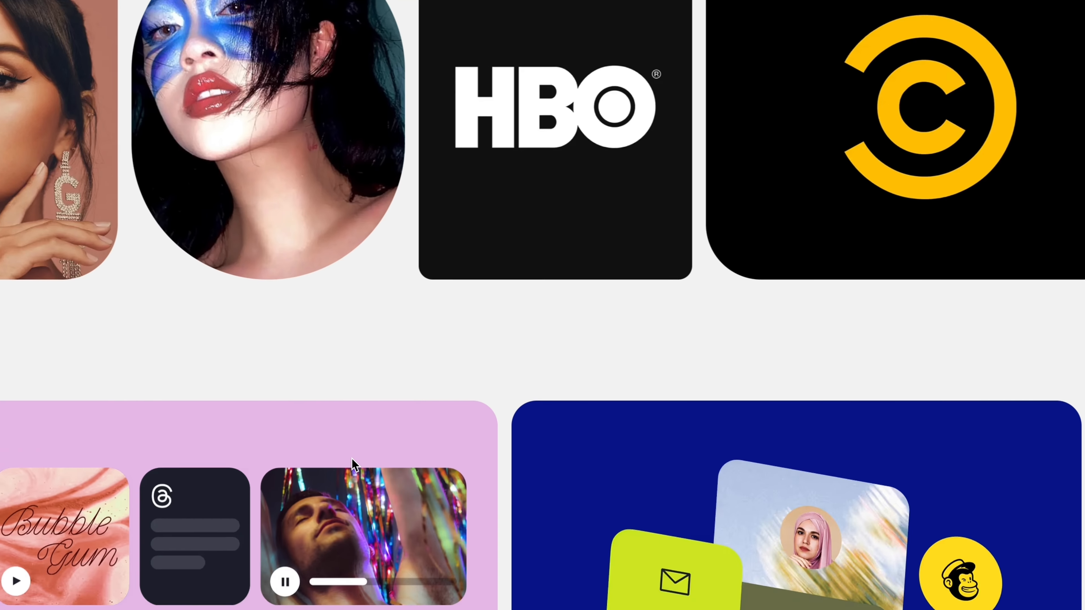
{"action": "scroll", "coordinate": [352, 459], "scroll_direction": "down", "scroll_amount": 20}
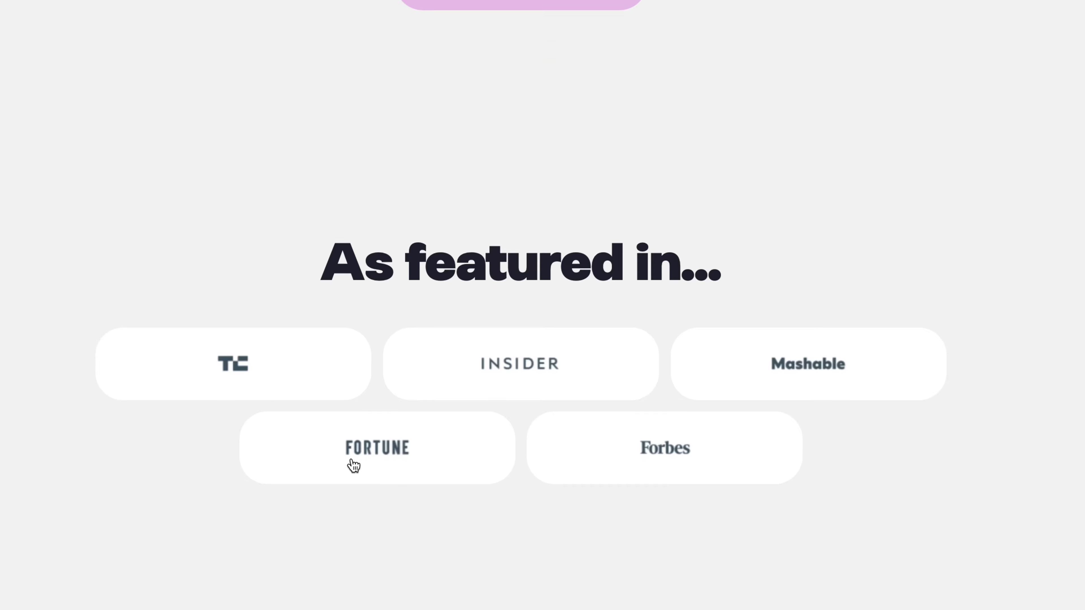
{"action": "scroll", "coordinate": [352, 459], "scroll_direction": "down", "scroll_amount": 1}
{"action": "scroll", "coordinate": [352, 459], "scroll_direction": "up", "scroll_amount": 20}
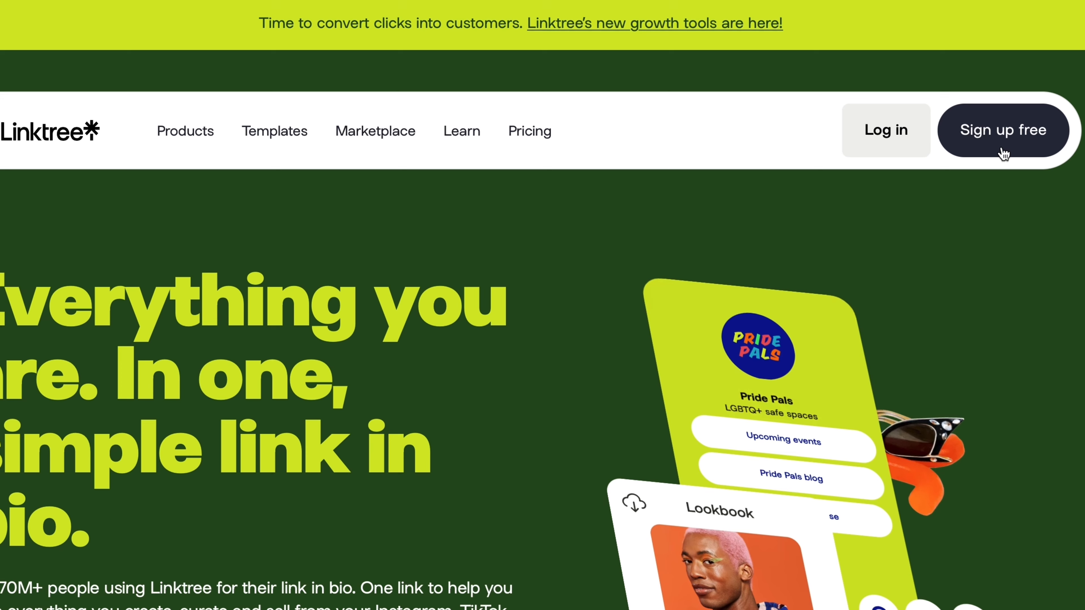
{"action": "left_click", "coordinate": [1004, 153]}
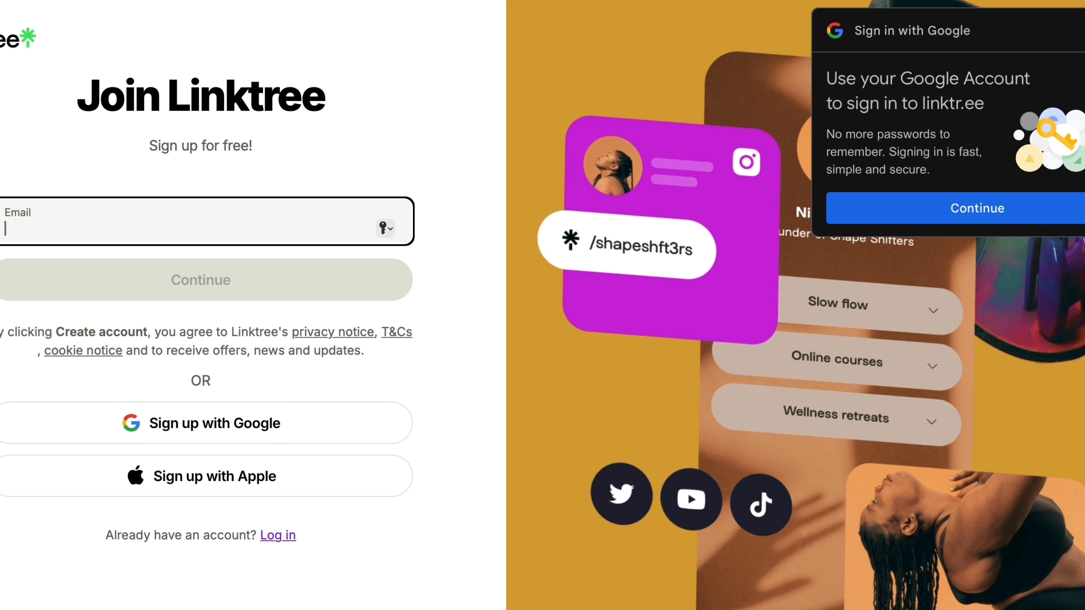
- Dismiss the Google suggestion and register with the account's e-mail address
{"action": "left_click", "coordinate": [1084, 30]}
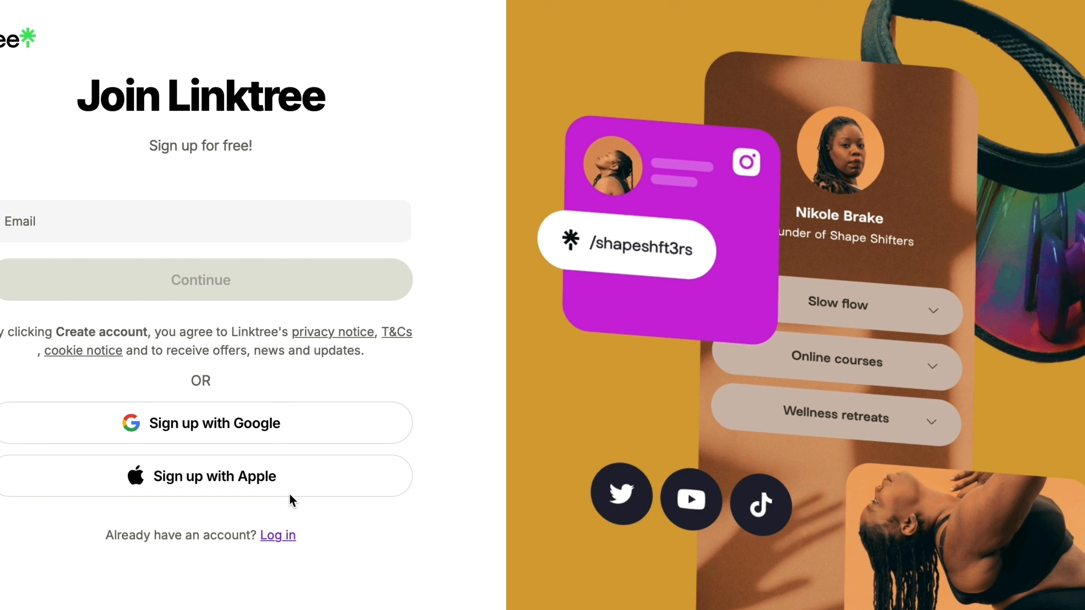
{"action": "left_click", "coordinate": [297, 231]}
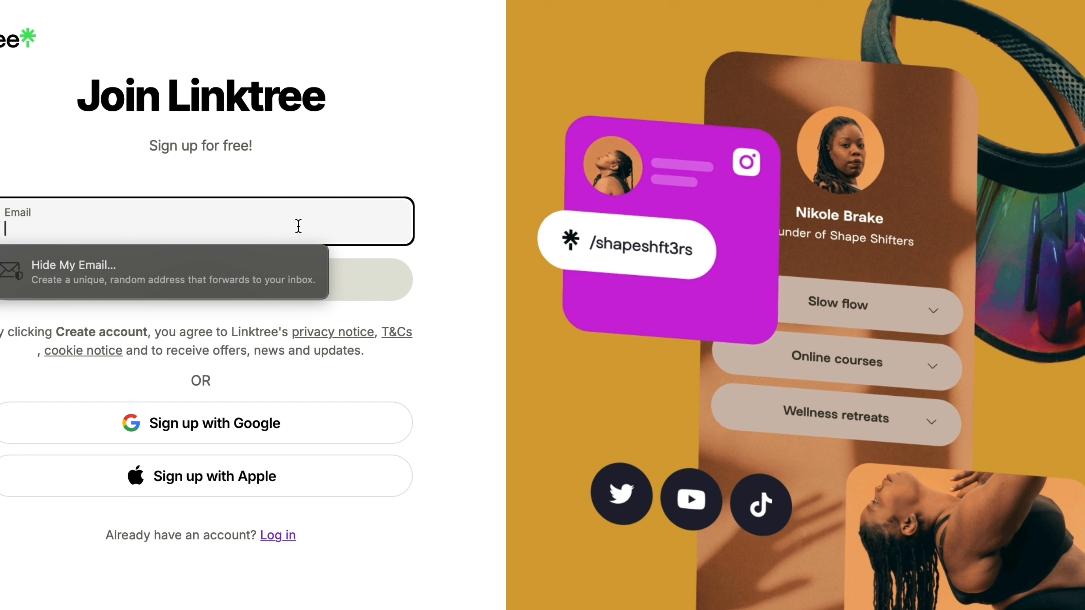
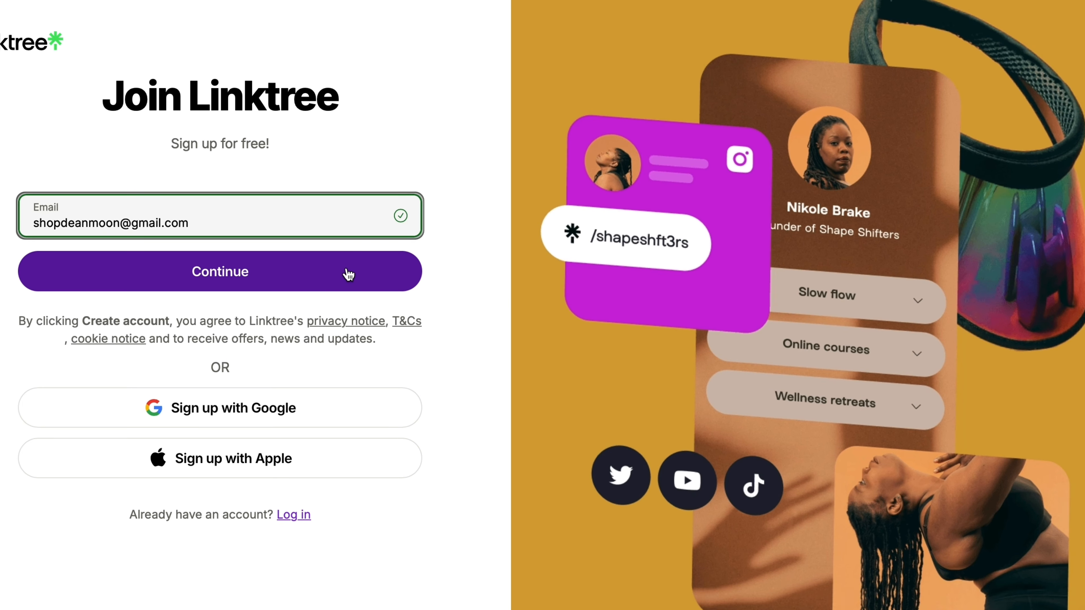
{"action": "left_click", "coordinate": [349, 274]}
- Edit the prefilled username letter by letter until it validates, then submit it
{"action": "left_click", "coordinate": [323, 304]}
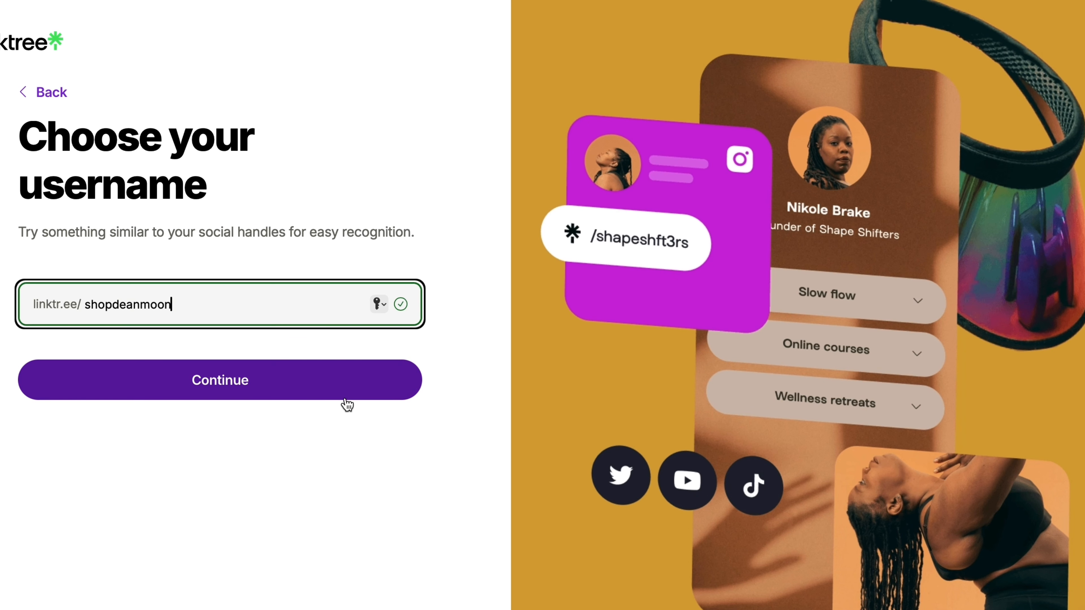
{"action": "left_click", "coordinate": [109, 306]}
{"action": "key", "text": "BackSpace"}
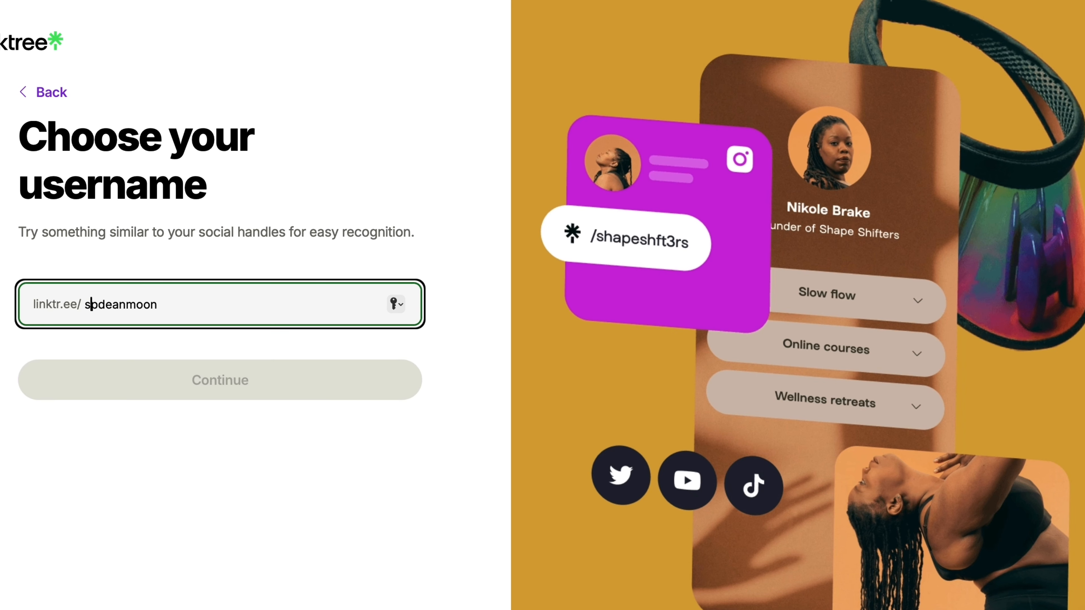
{"action": "key", "text": "BackSpace"}
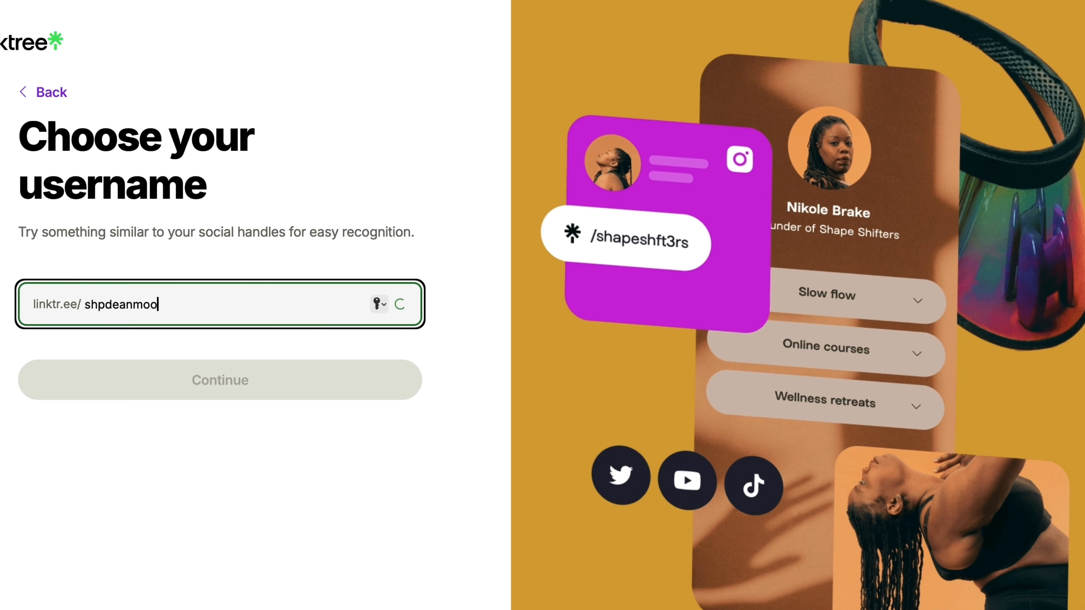
{"action": "type", "text": "n"}
{"action": "left_click", "coordinate": [115, 303]}
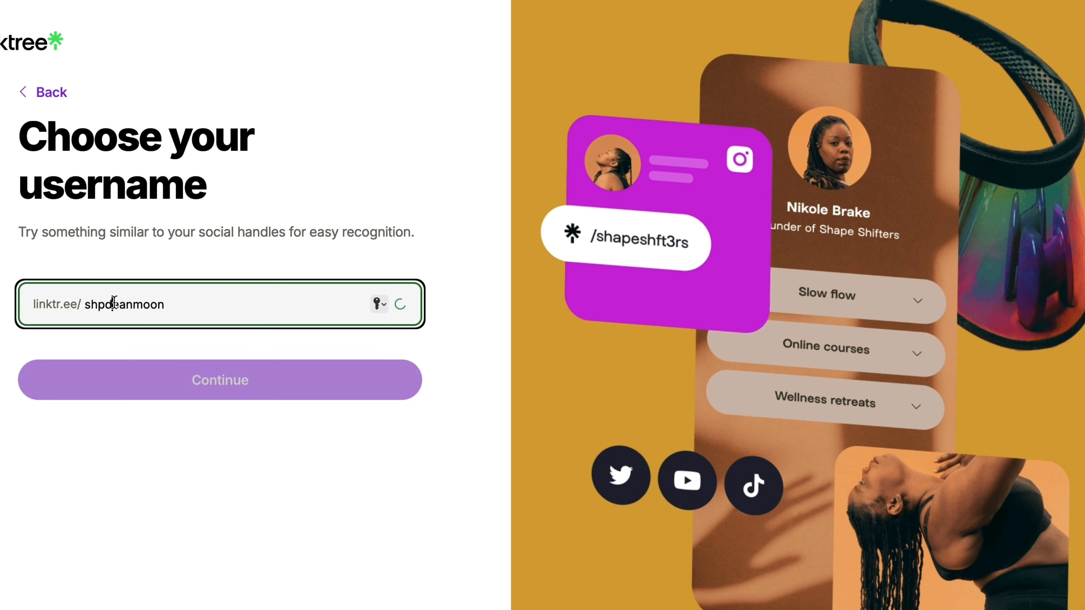
{"action": "key", "text": "Left"}
{"action": "key", "text": "BackSpace"}
{"action": "key", "text": "BackSpace"}
{"action": "key", "text": "BackSpace"}
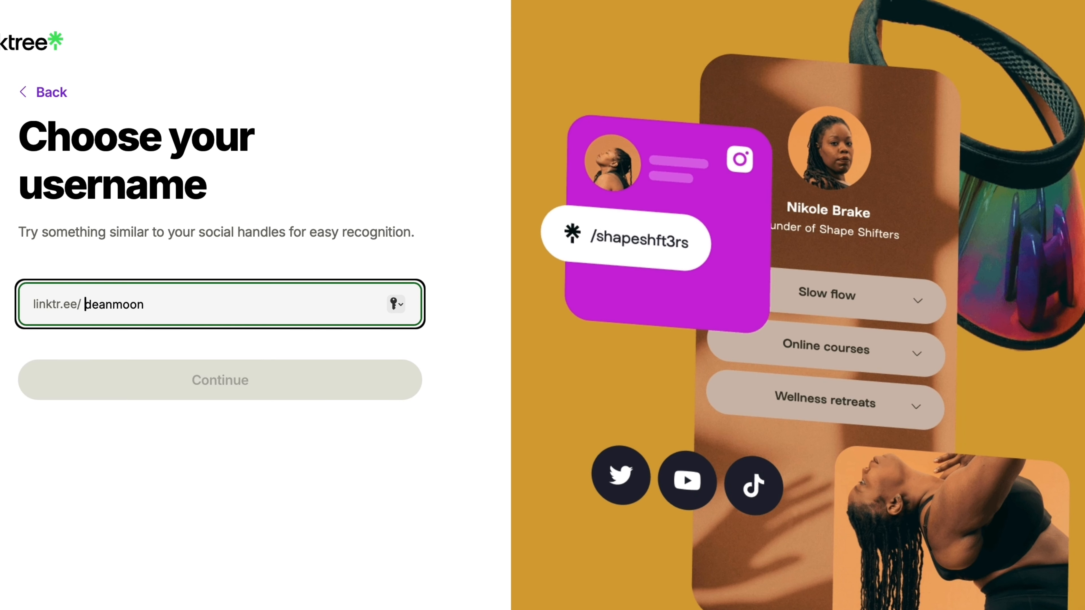
{"action": "type", "text": "s"}
{"action": "left_click", "coordinate": [207, 385]}
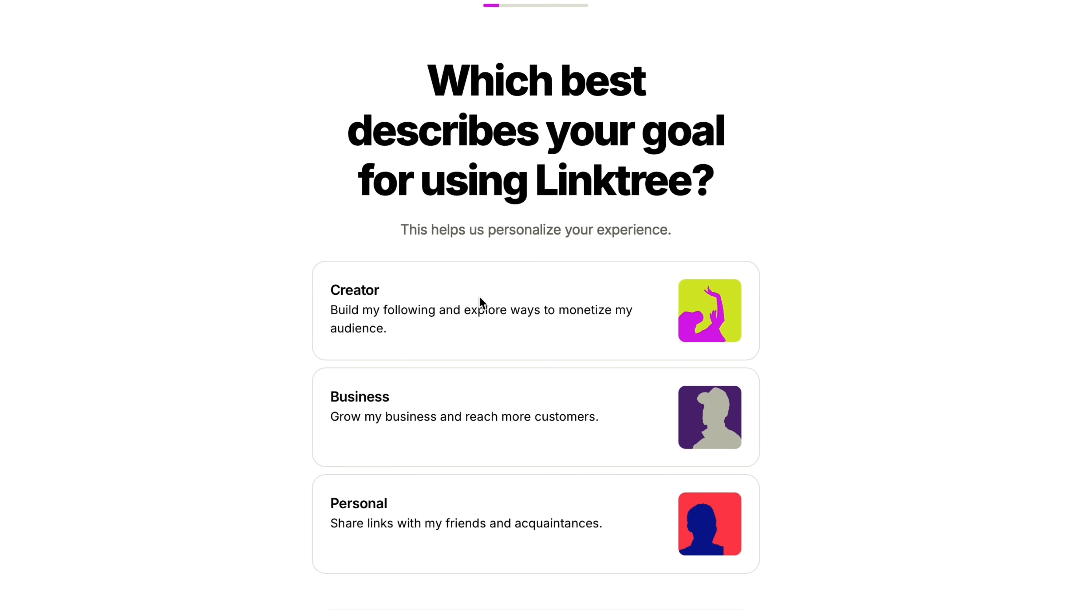
- Choose Creator as the Linktree goal and continue
{"action": "scroll", "coordinate": [479, 297], "scroll_direction": "down", "scroll_amount": 1}
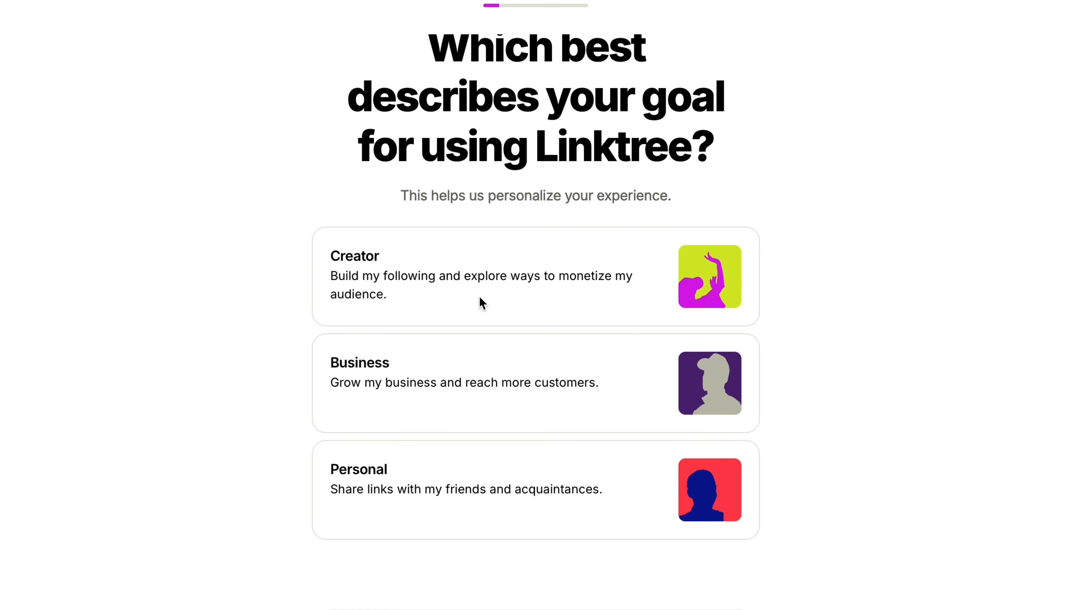
{"action": "left_click", "coordinate": [469, 323]}
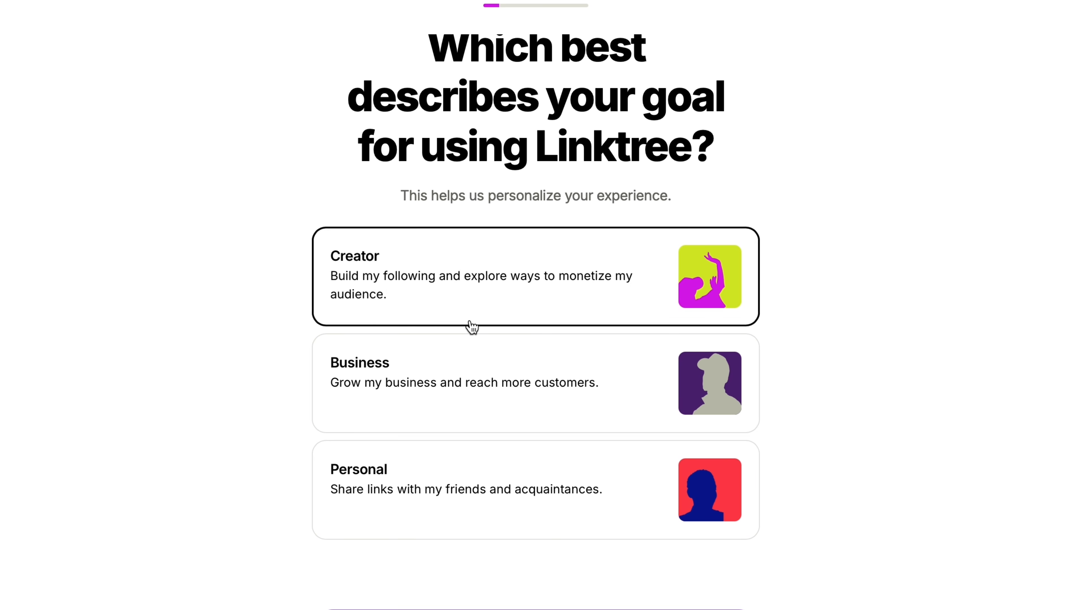
{"action": "left_click", "coordinate": [475, 605]}
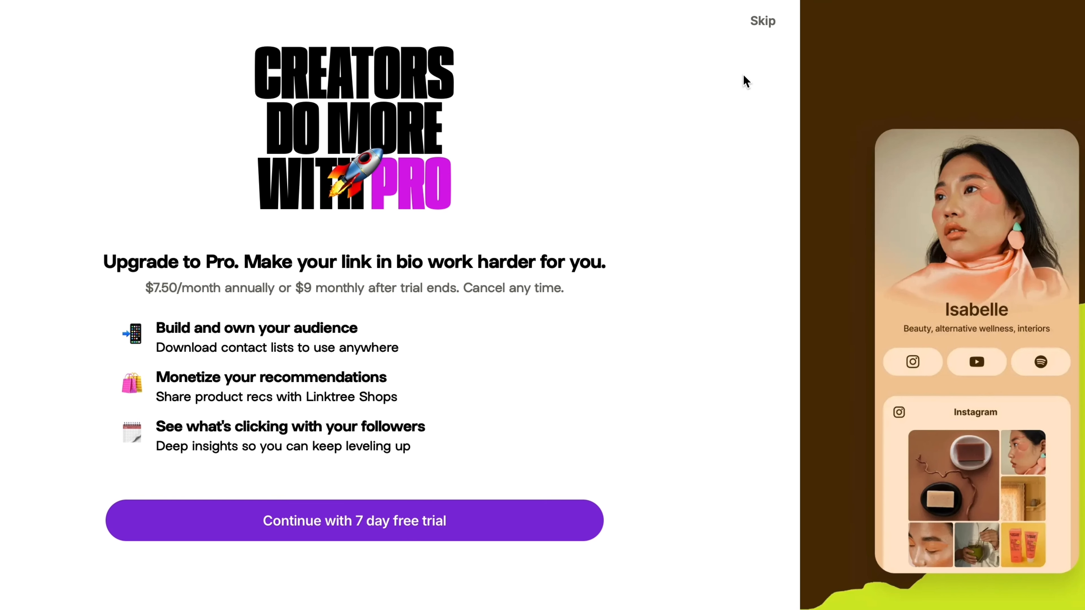
- Skip the Pro upgrade offer and select the Free plan on the pricing page
{"action": "left_click", "coordinate": [756, 23]}
{"action": "scroll", "coordinate": [351, 319], "scroll_direction": "down", "scroll_amount": 10}
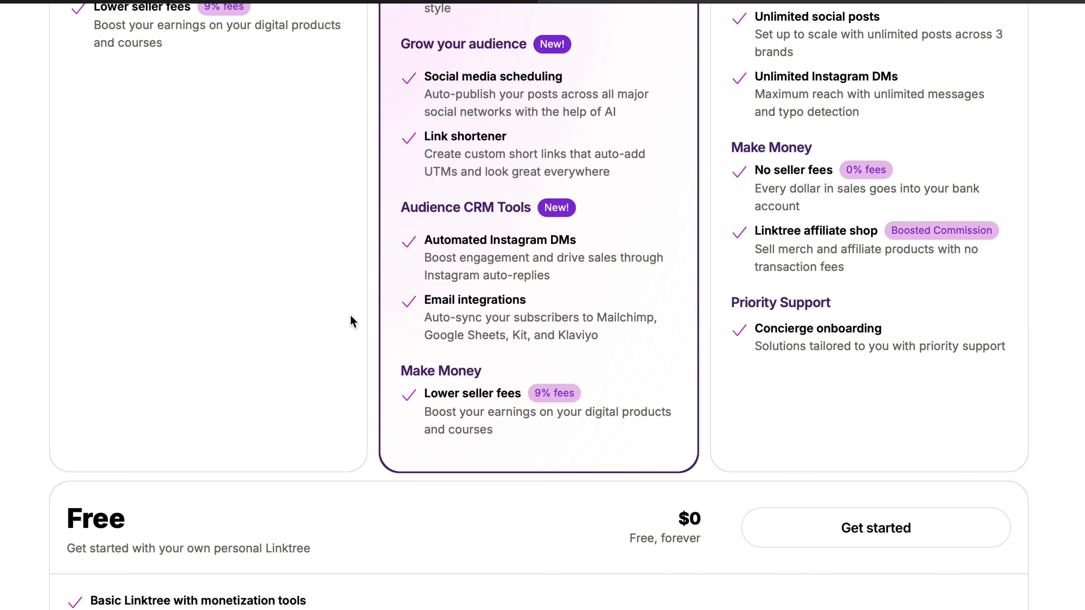
{"action": "scroll", "coordinate": [676, 492], "scroll_direction": "down", "scroll_amount": 2}
{"action": "scroll", "coordinate": [715, 497], "scroll_direction": "up", "scroll_amount": 10}
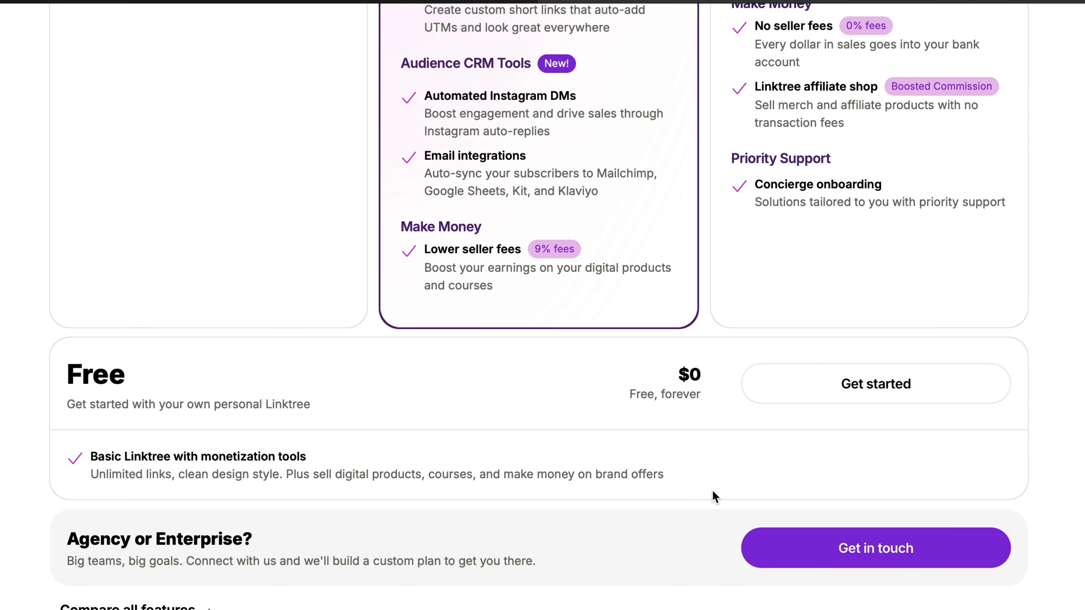
{"action": "scroll", "coordinate": [713, 496], "scroll_direction": "up", "scroll_amount": 5}
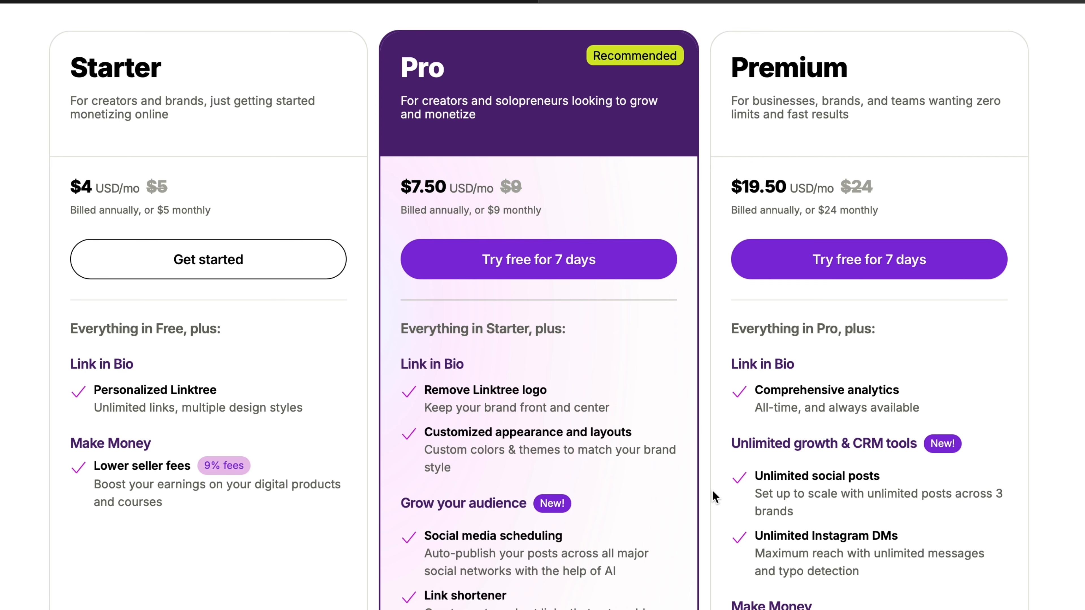
{"action": "scroll", "coordinate": [714, 496], "scroll_direction": "down", "scroll_amount": 15}
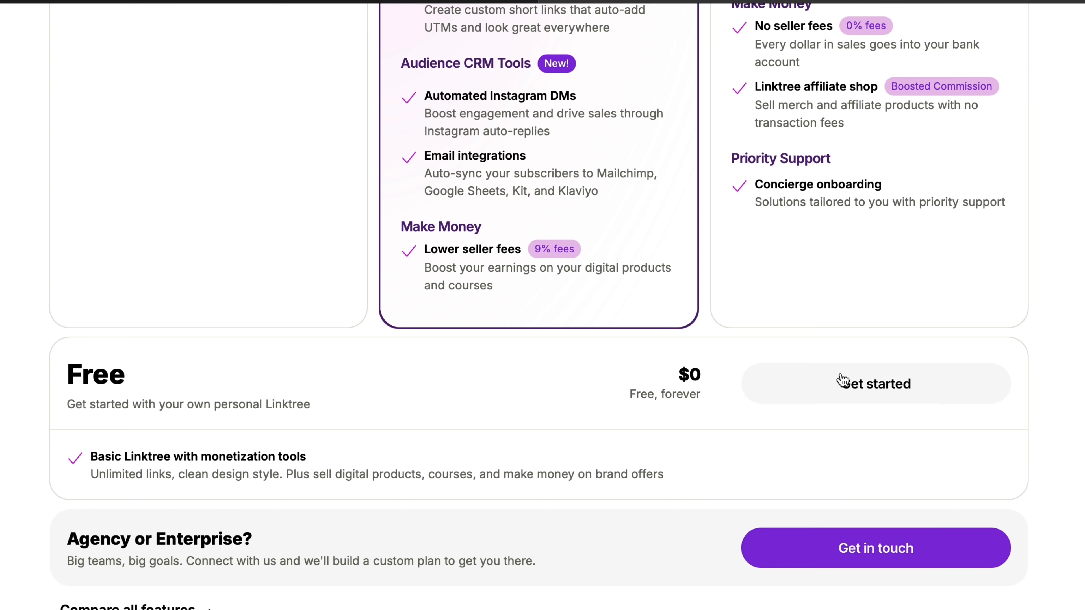
{"action": "left_click", "coordinate": [861, 383]}
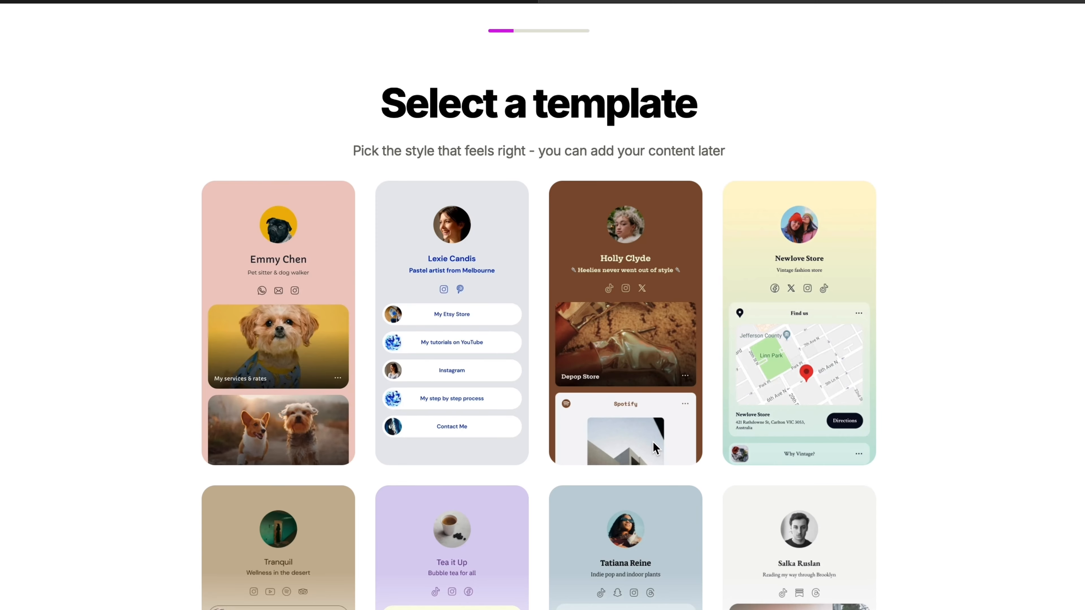
- Pick Instagram as the platform, enter the Instagram username, and continue
{"action": "scroll", "coordinate": [654, 443], "scroll_direction": "down", "scroll_amount": 10}
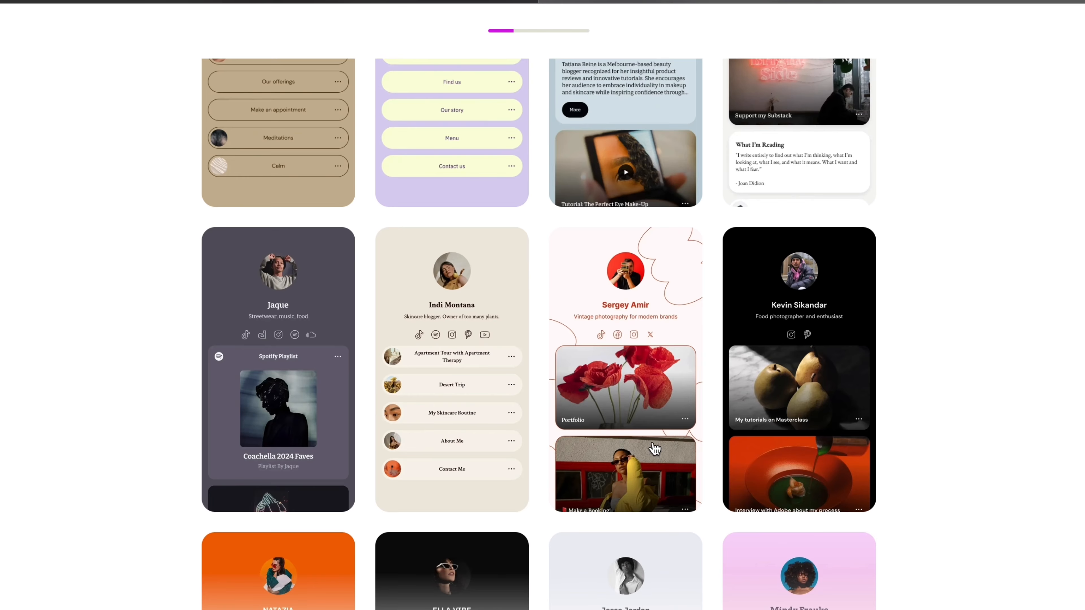
{"action": "scroll", "coordinate": [654, 448], "scroll_direction": "down", "scroll_amount": 10}
{"action": "scroll", "coordinate": [654, 448], "scroll_direction": "down", "scroll_amount": 12}
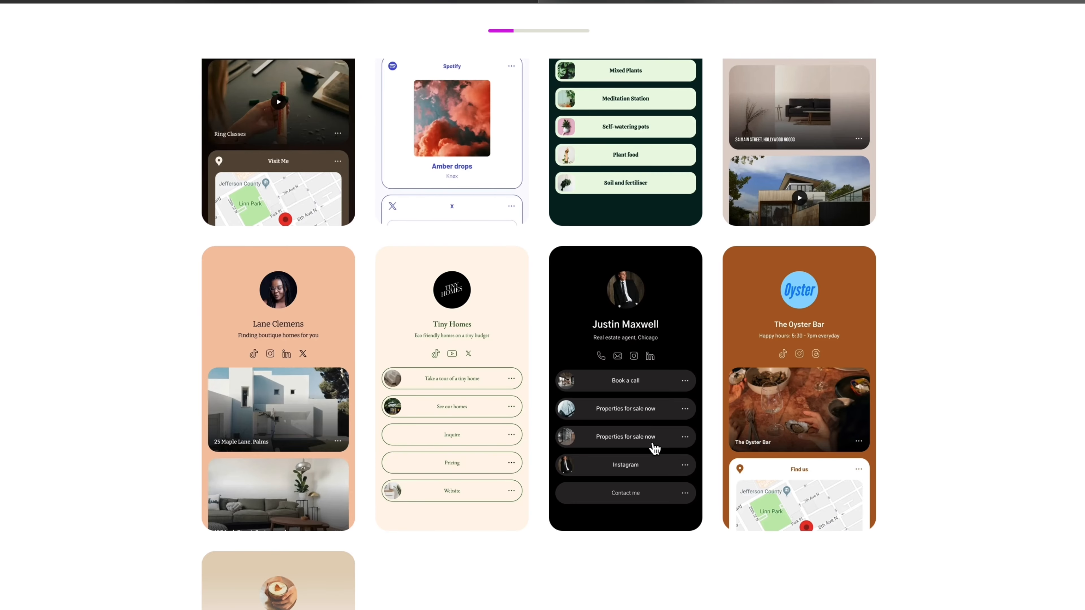
{"action": "scroll", "coordinate": [654, 449], "scroll_direction": "down", "scroll_amount": 5}
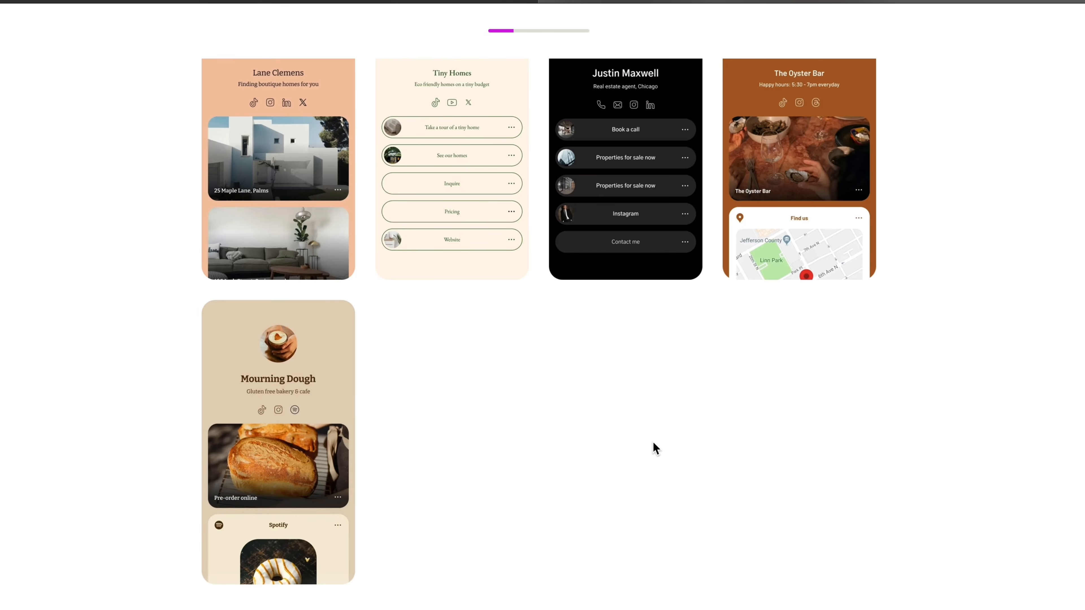
{"action": "scroll", "coordinate": [652, 442], "scroll_direction": "up", "scroll_amount": 4}
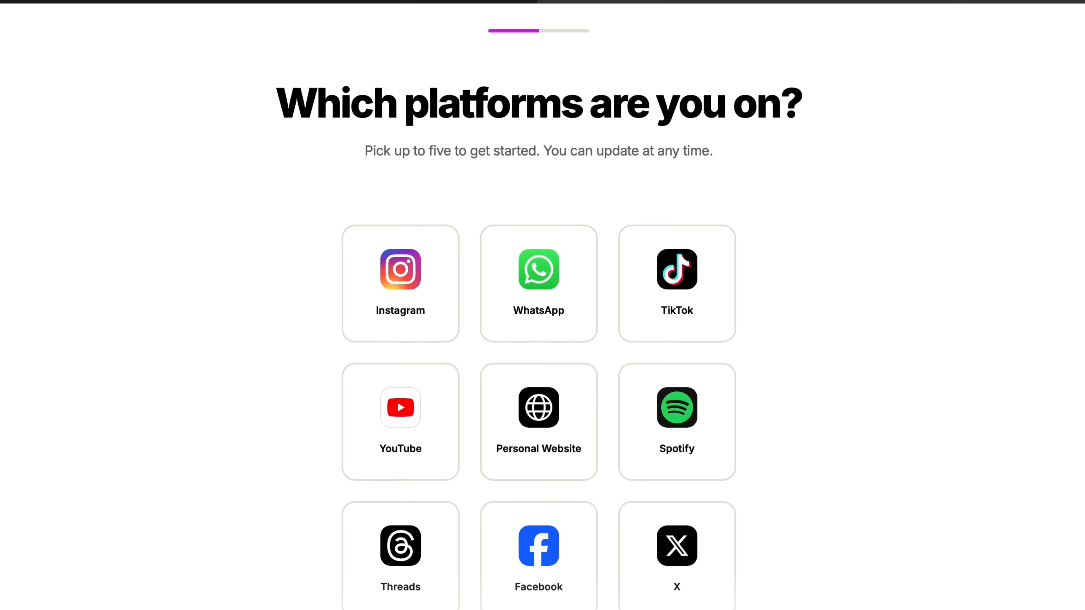
{"action": "left_click", "coordinate": [403, 329]}
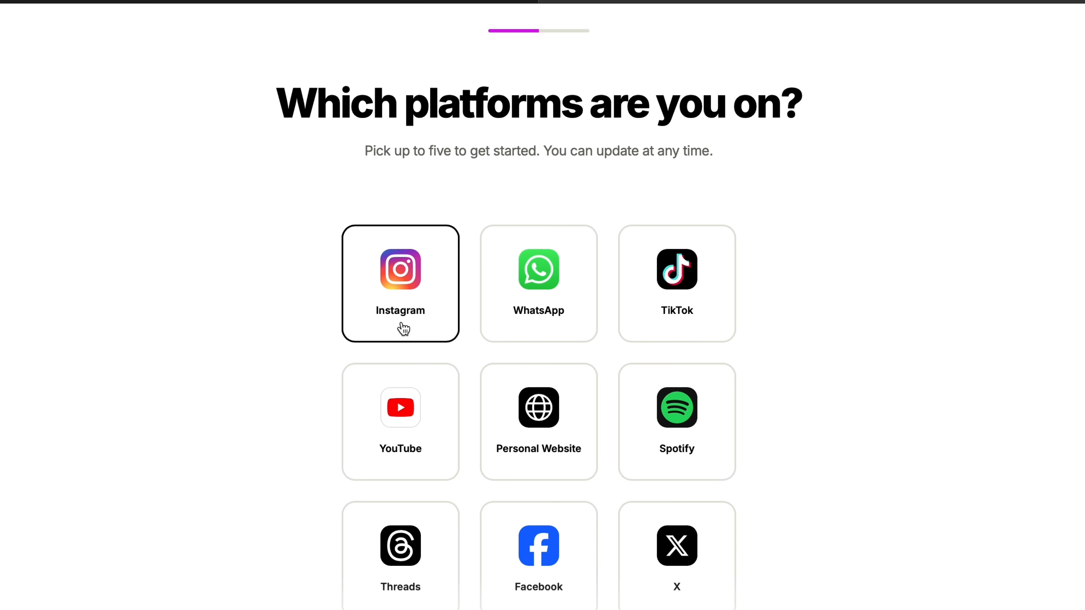
{"action": "scroll", "coordinate": [475, 518], "scroll_direction": "down", "scroll_amount": 2}
{"action": "scroll", "coordinate": [475, 521], "scroll_direction": "down", "scroll_amount": 6}
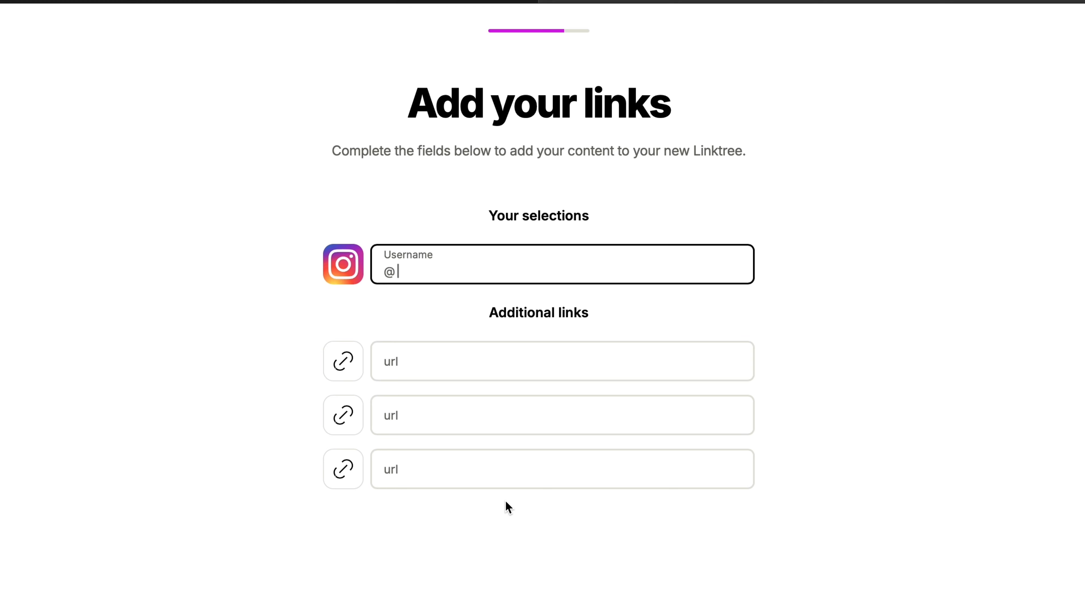
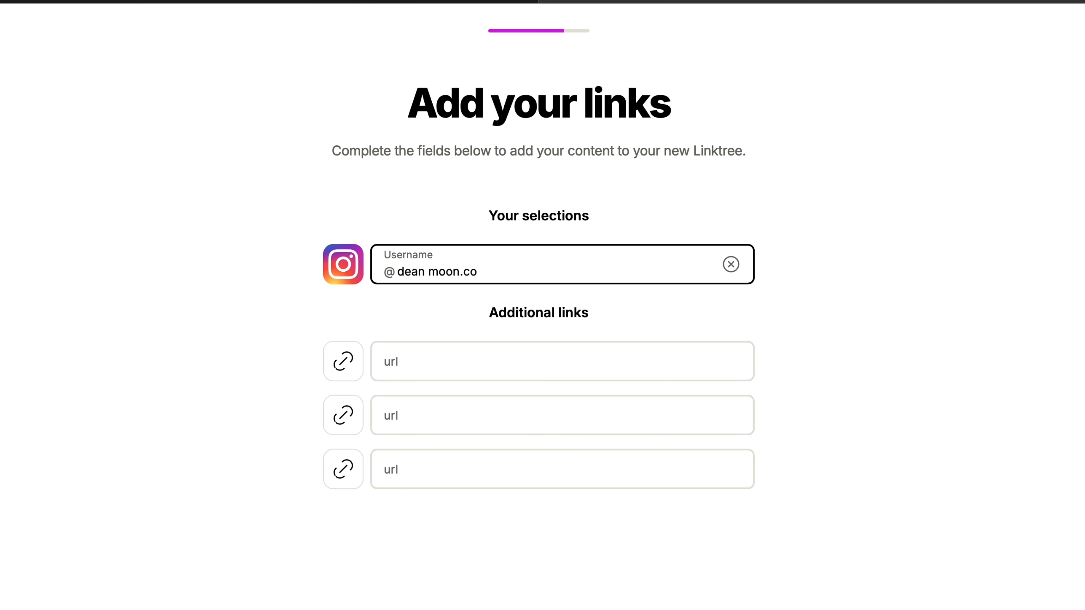
{"action": "left_click", "coordinate": [523, 608]}
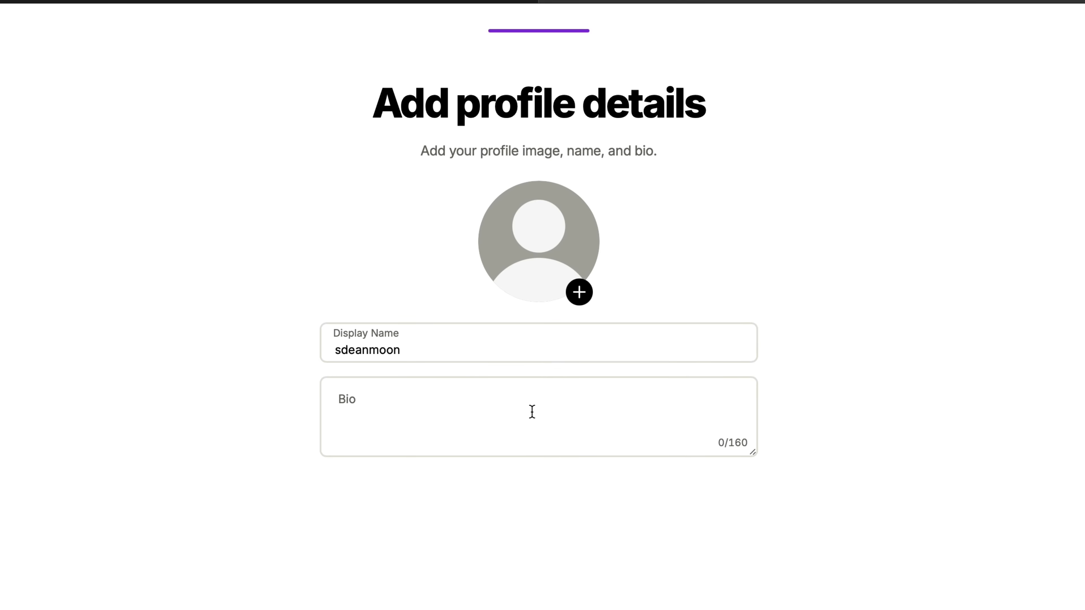
- Replace the prefilled display name with the creator's name
{"action": "left_click", "coordinate": [383, 354]}
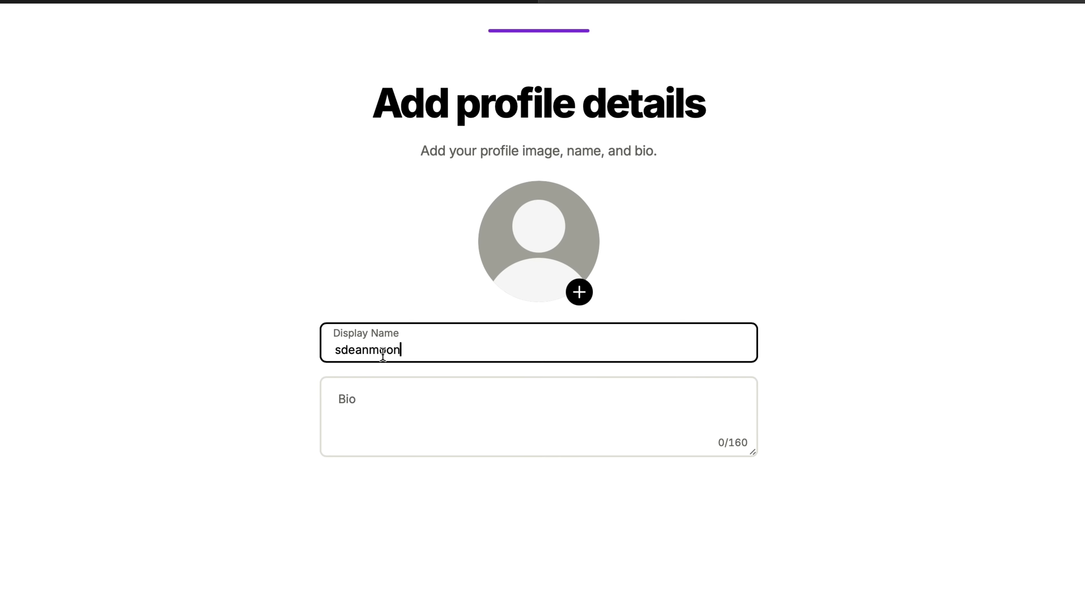
{"action": "double_click", "coordinate": [383, 354]}
{"action": "type", "text": "Shop"}
{"action": "key", "text": "BackSpace"}
{"action": "key", "text": "BackSpace"}
{"action": "key", "text": "BackSpace"}
{"action": "key", "text": "BackSpace"}
- Write the bio 'Coastal inspired photography', let AI rewrite it, and finish setup
{"action": "left_click", "coordinate": [350, 422]}
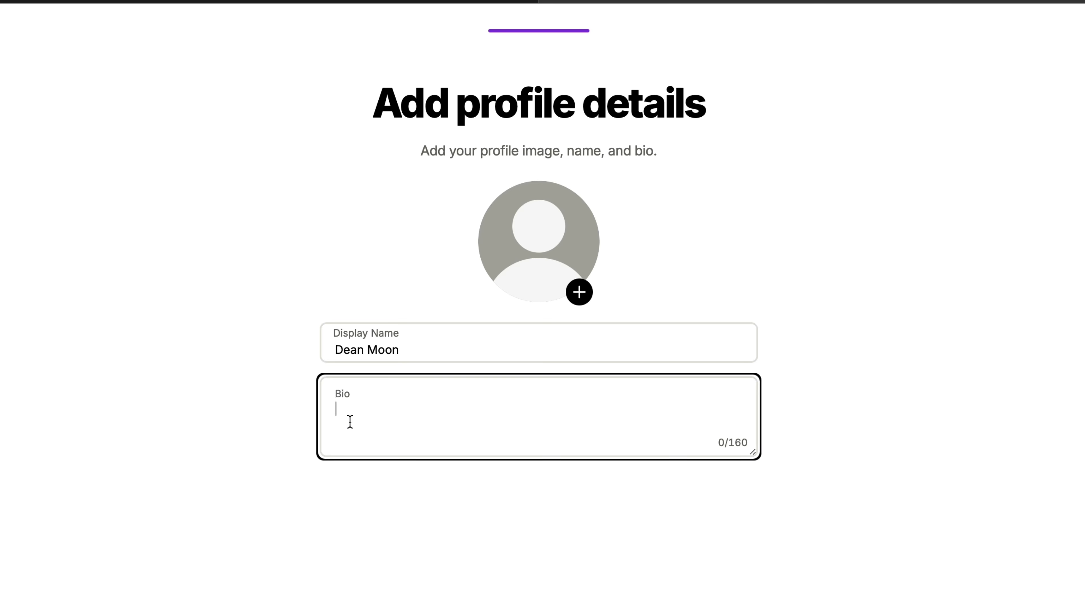
{"action": "type", "text": "Coastal inspired "}
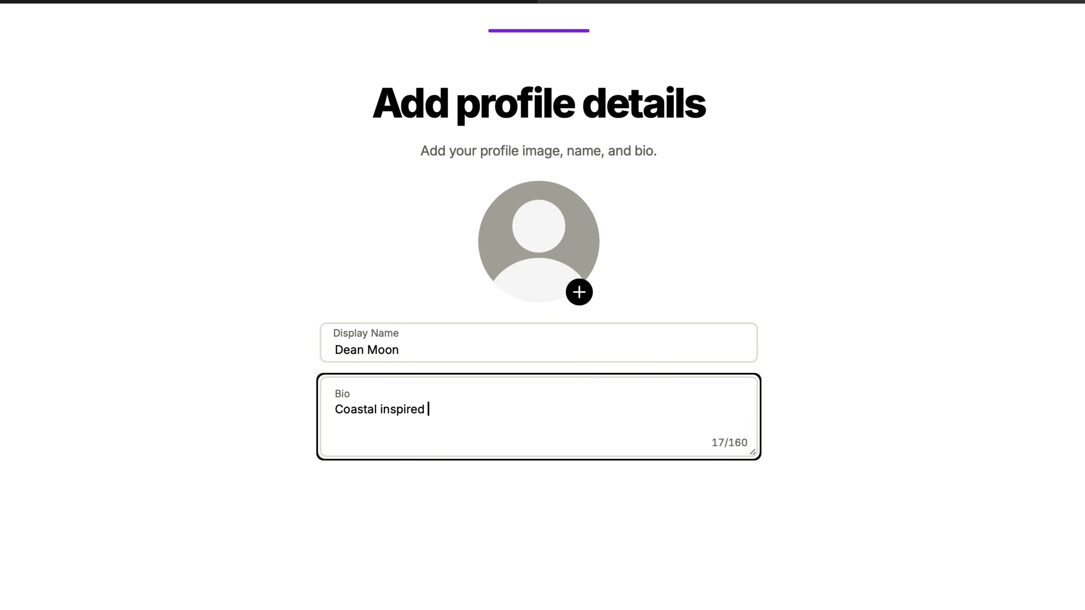
{"action": "type", "text": "photography"}
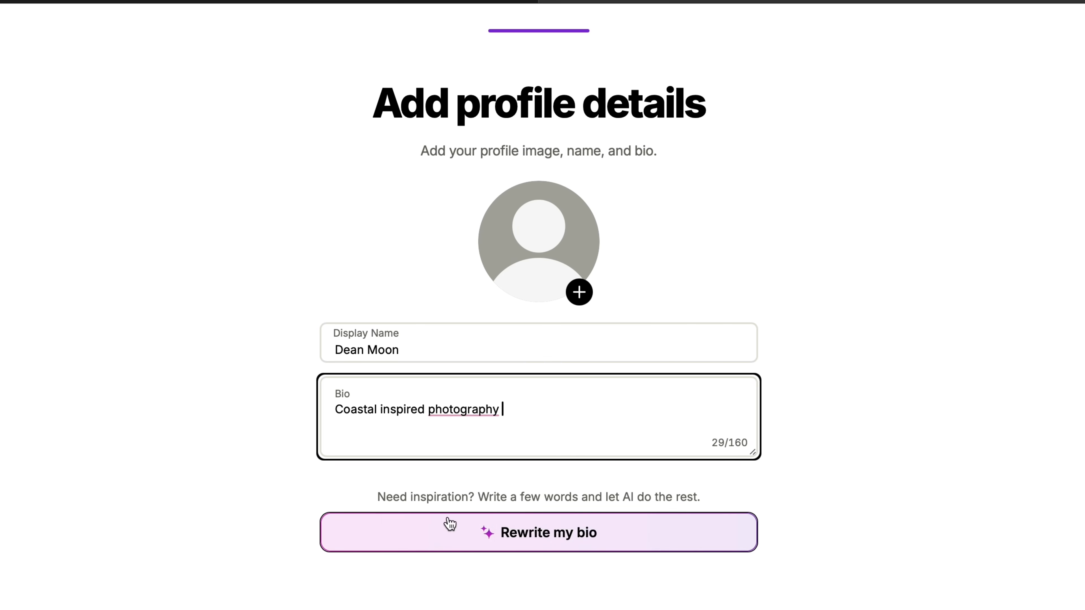
{"action": "left_click", "coordinate": [471, 551]}
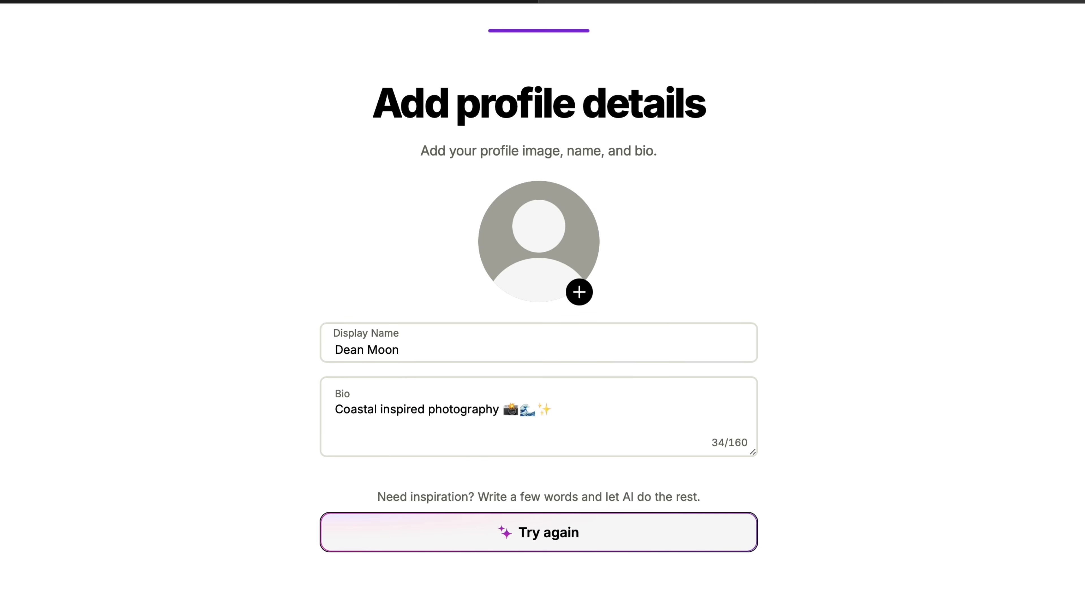
{"action": "left_click", "coordinate": [523, 607]}
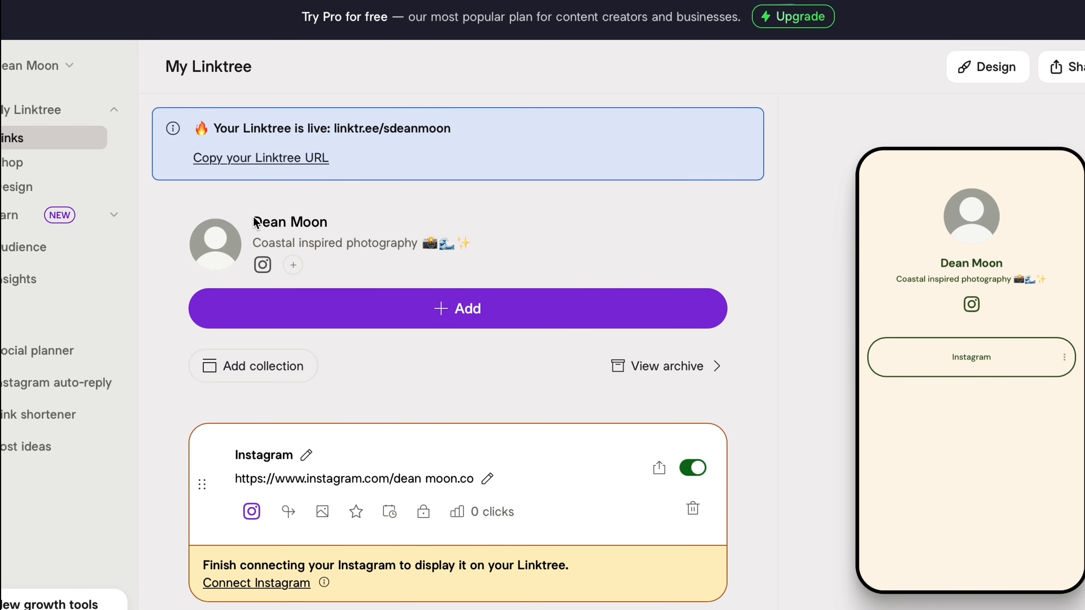
- Upload a signature-style image from Downloads as the profile picture
{"action": "left_click", "coordinate": [224, 256]}
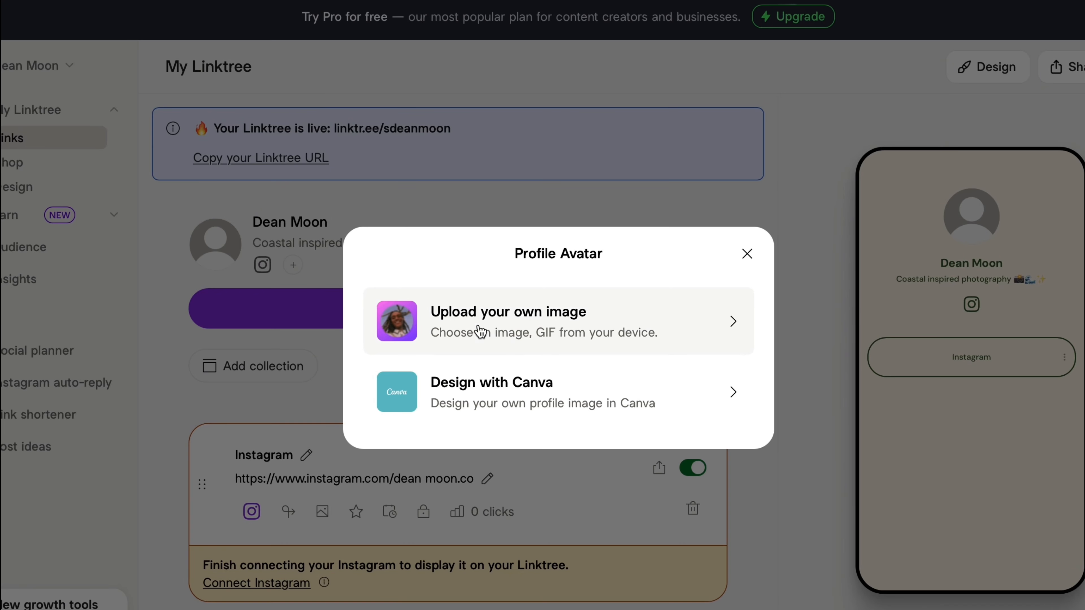
{"action": "left_click", "coordinate": [525, 321]}
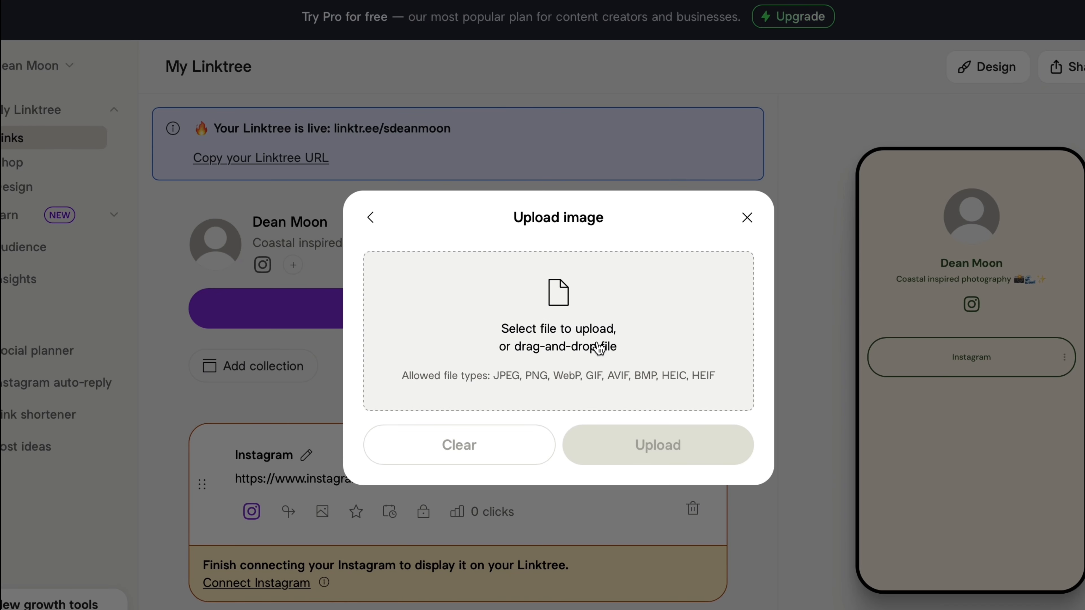
{"action": "left_click", "coordinate": [589, 346]}
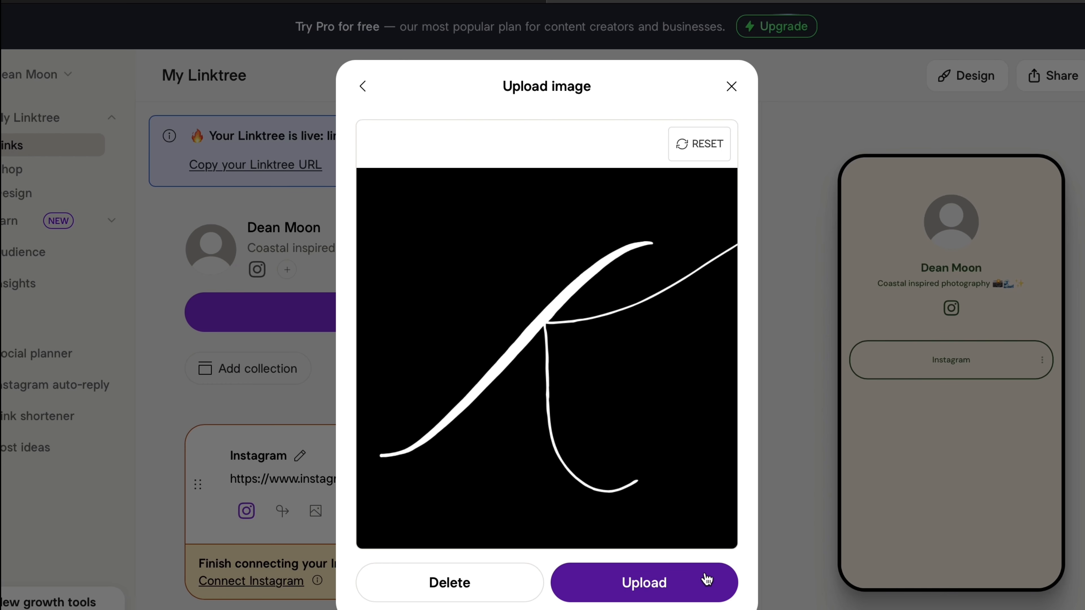
{"action": "left_click", "coordinate": [707, 579]}
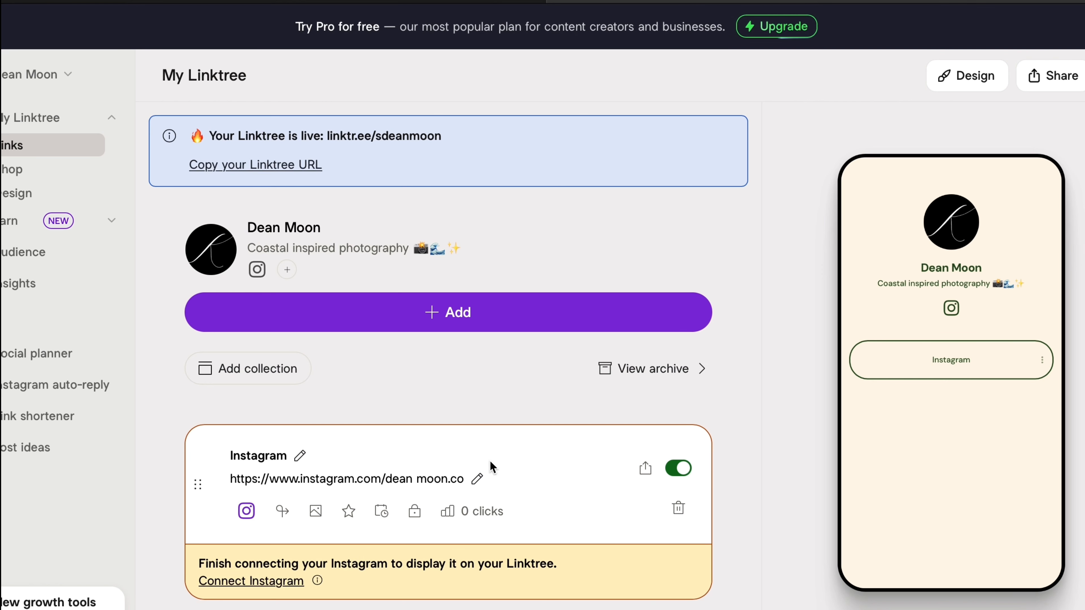
{"action": "left_click", "coordinate": [497, 316]}
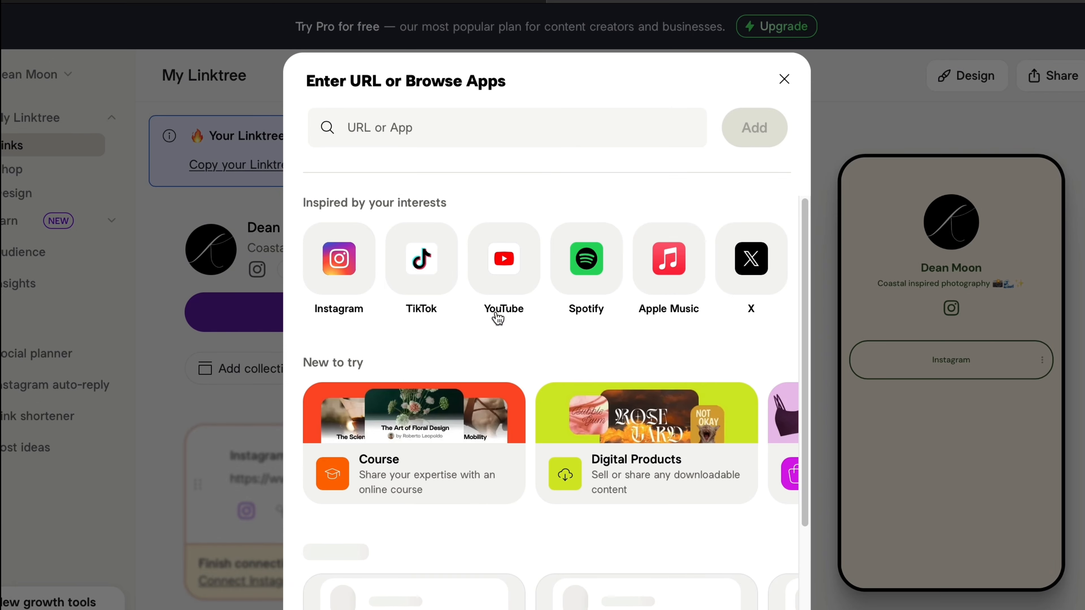
- Add a YouTube link and title it 'Youtube'
{"action": "left_click", "coordinate": [512, 263]}
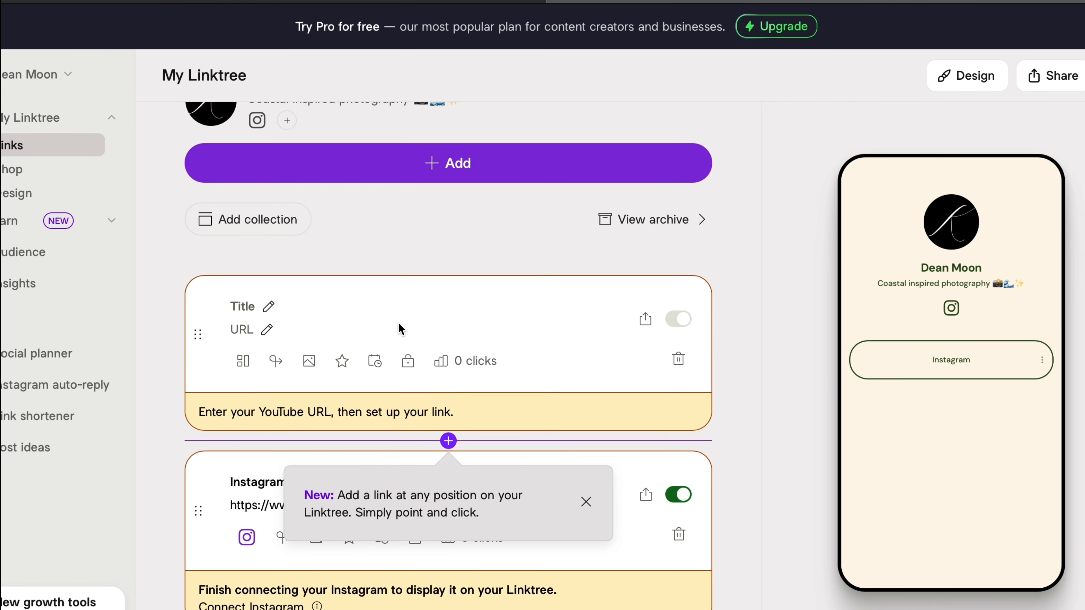
{"action": "left_click", "coordinate": [269, 308]}
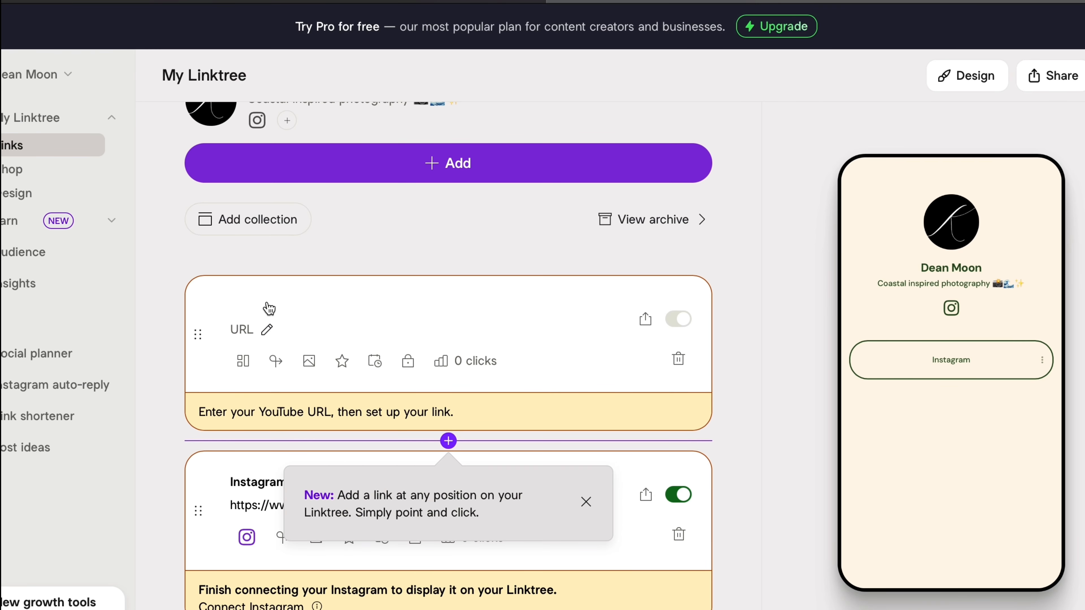
{"action": "type", "text": "Youtube"}
{"action": "left_click", "coordinate": [267, 330]}
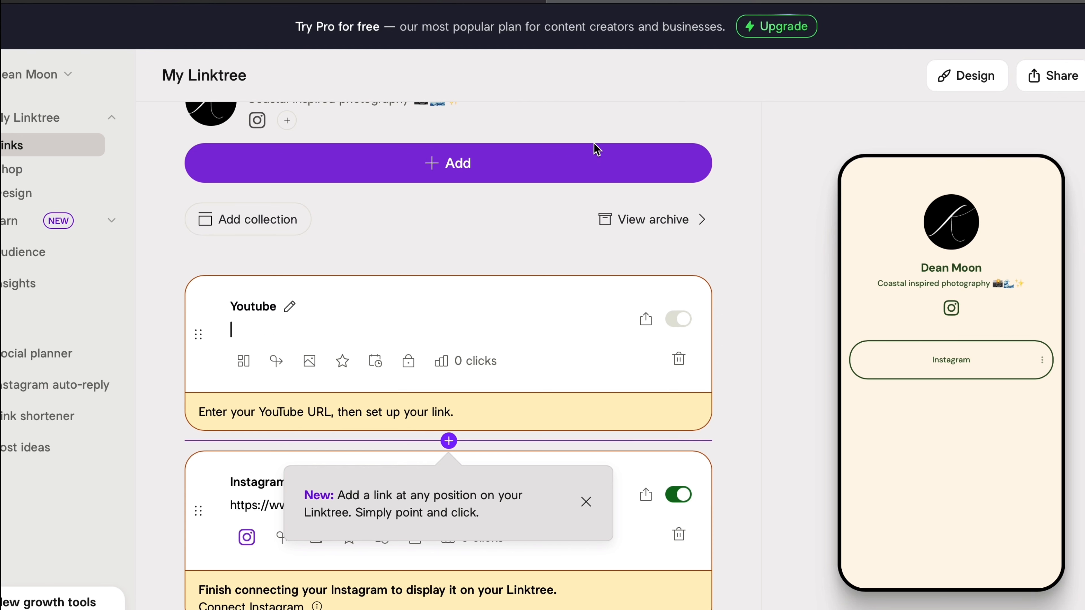
- Copy the channel's web address from the YouTube tab
{"action": "key", "text": "ctrl+Tab"}
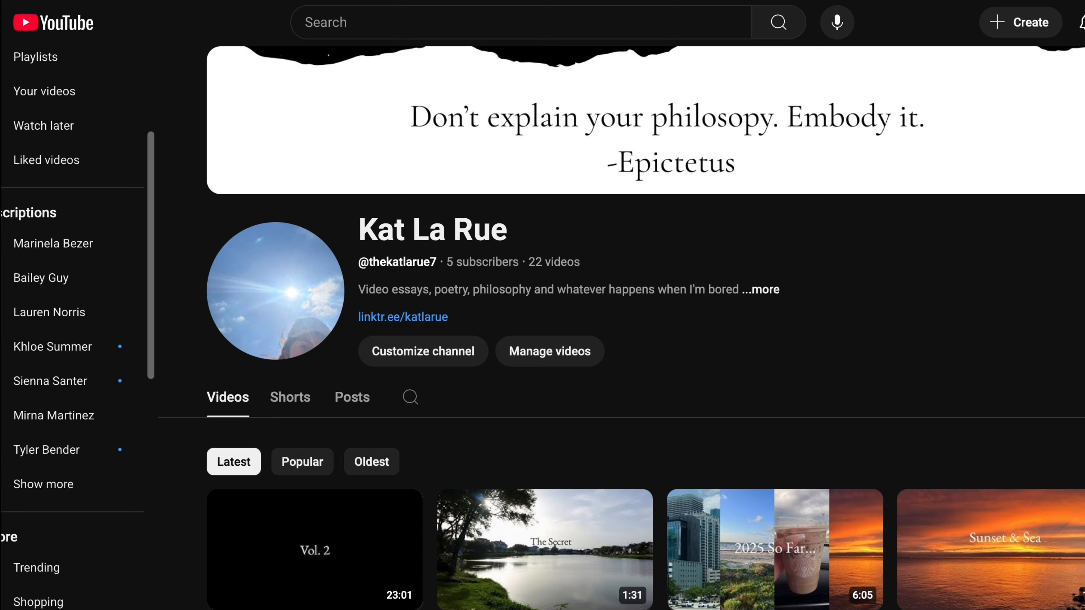
{"action": "key", "text": "super+l"}
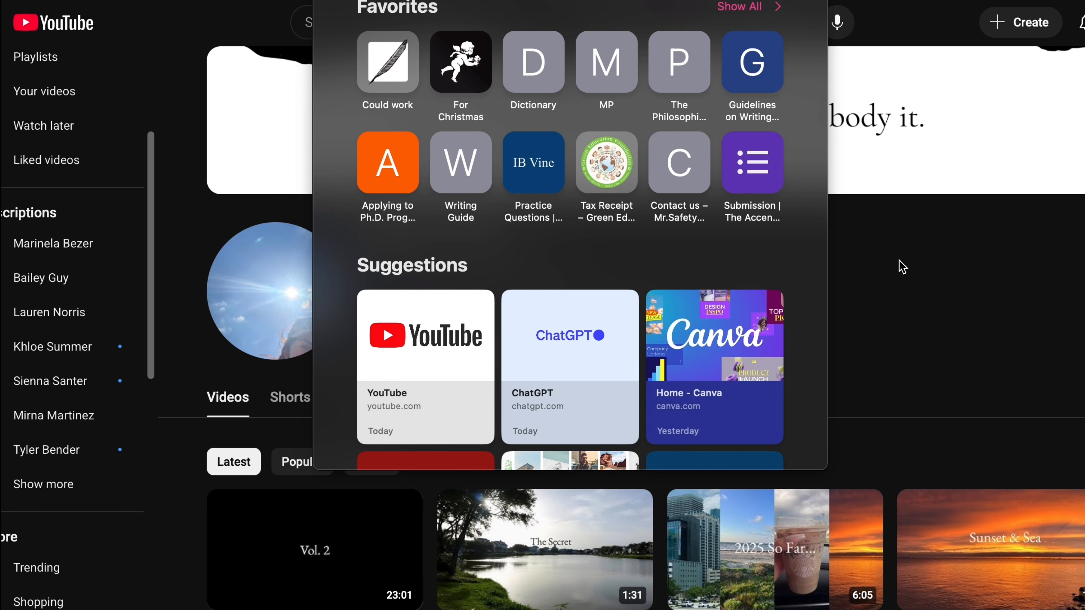
{"action": "key", "text": "Escape"}
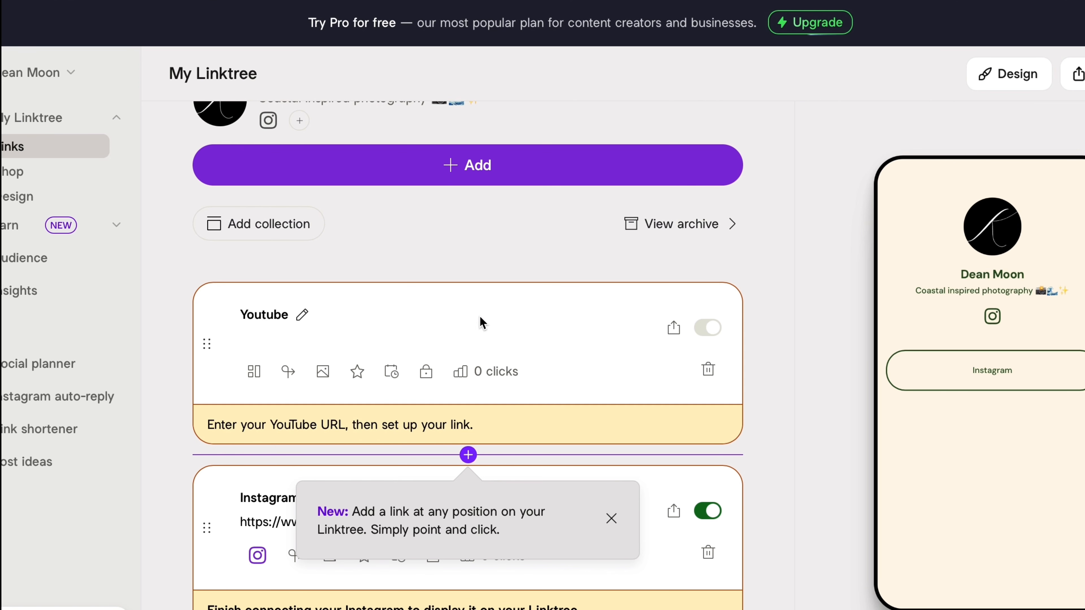
- Paste the channel URL into the Youtube link and enable Ask visitors to subscribe
{"action": "type", "text": "https://www.youtube.com/@thekatlarue7"}
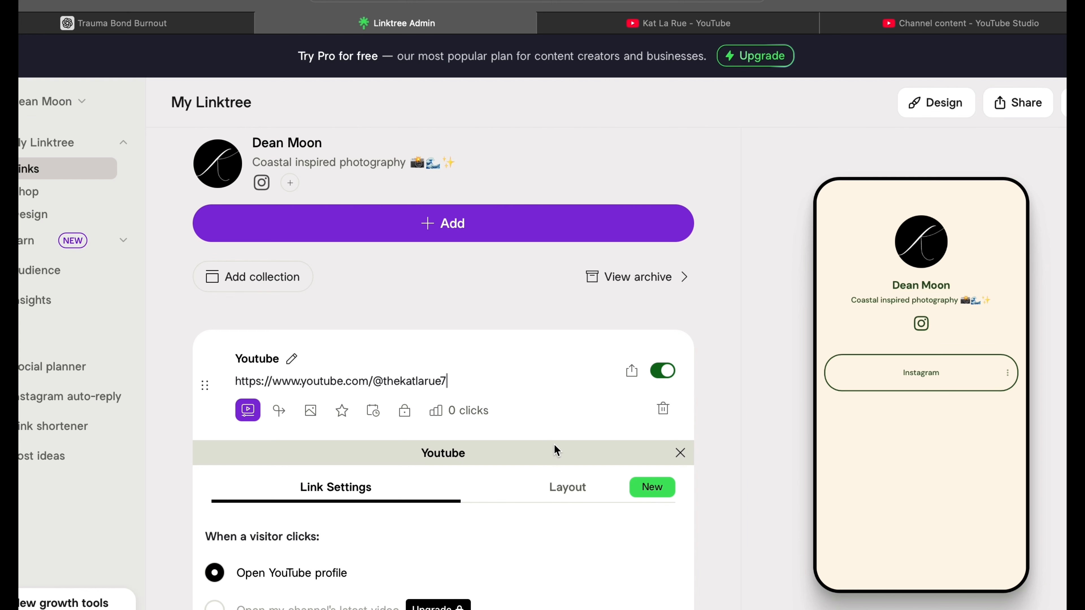
{"action": "scroll", "coordinate": [557, 450], "scroll_direction": "down", "scroll_amount": 5}
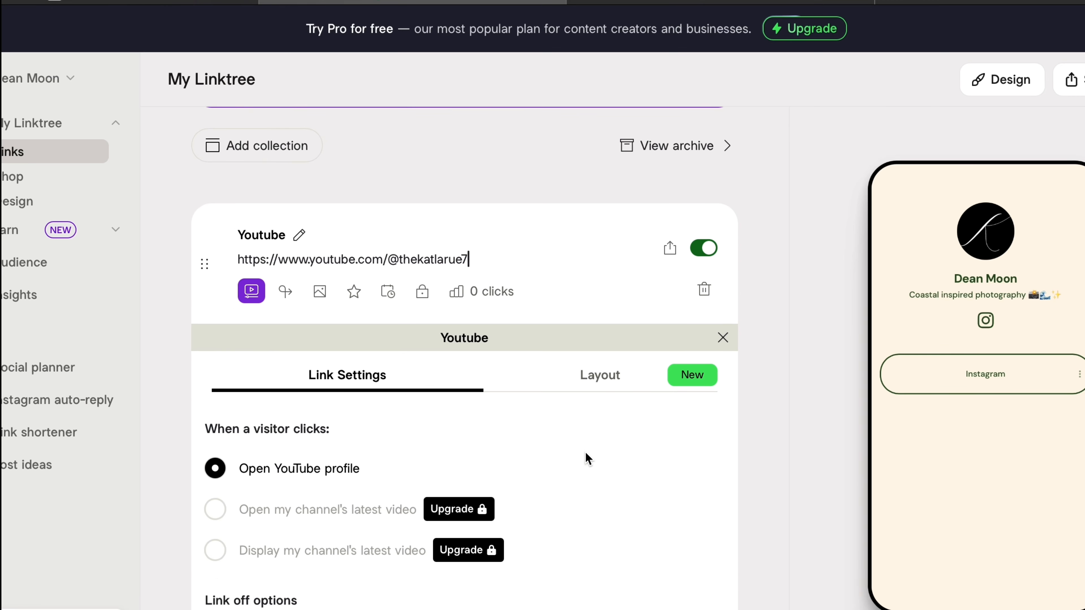
{"action": "scroll", "coordinate": [417, 444], "scroll_direction": "down", "scroll_amount": 6}
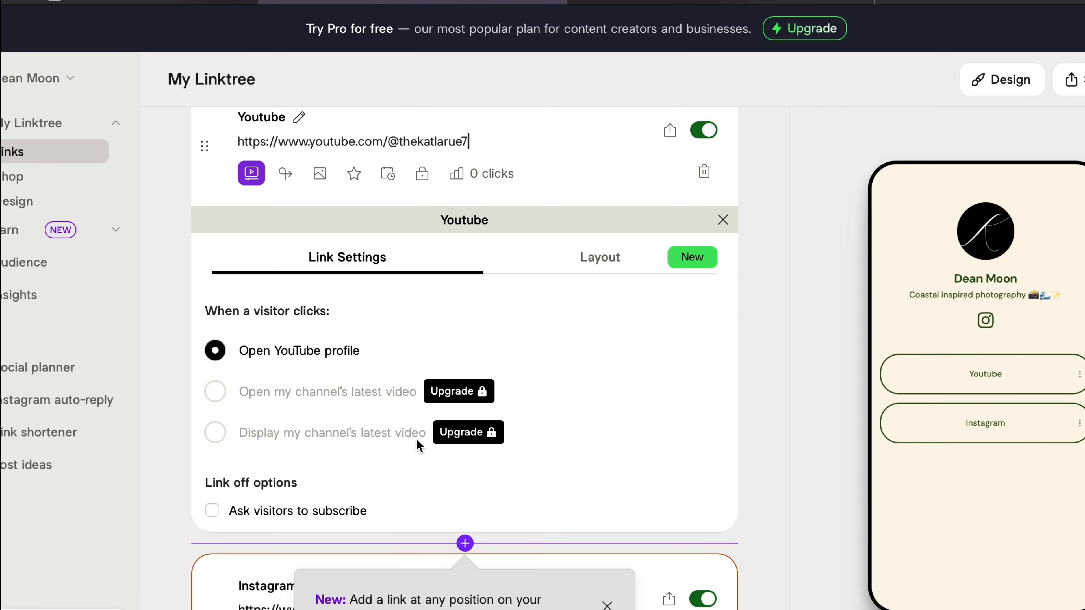
{"action": "scroll", "coordinate": [419, 446], "scroll_direction": "down", "scroll_amount": 2}
{"action": "left_click", "coordinate": [344, 421]}
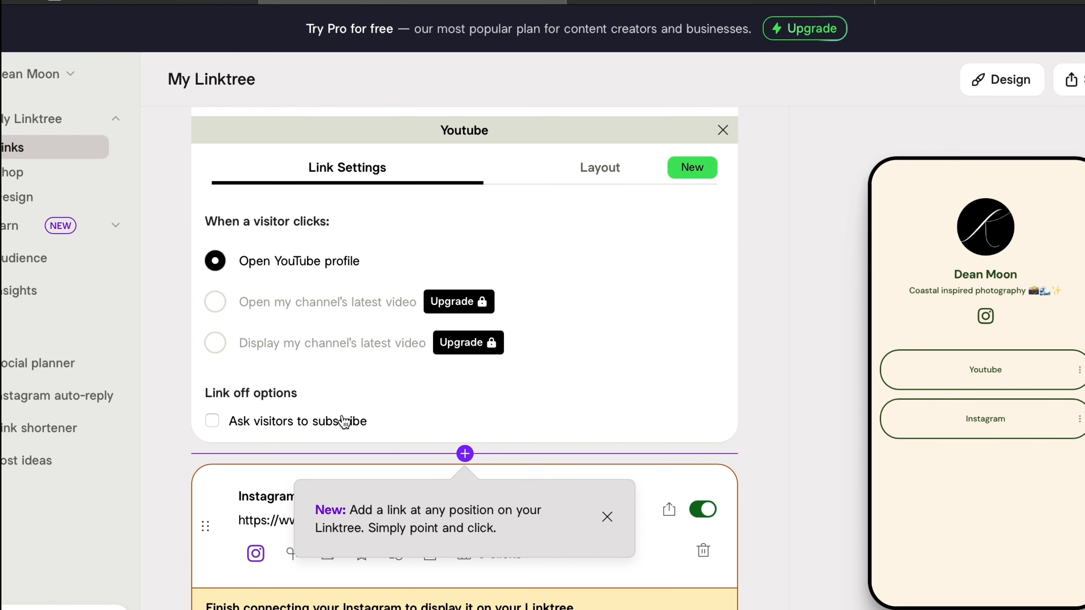
{"action": "scroll", "coordinate": [343, 419], "scroll_direction": "down", "scroll_amount": 1}
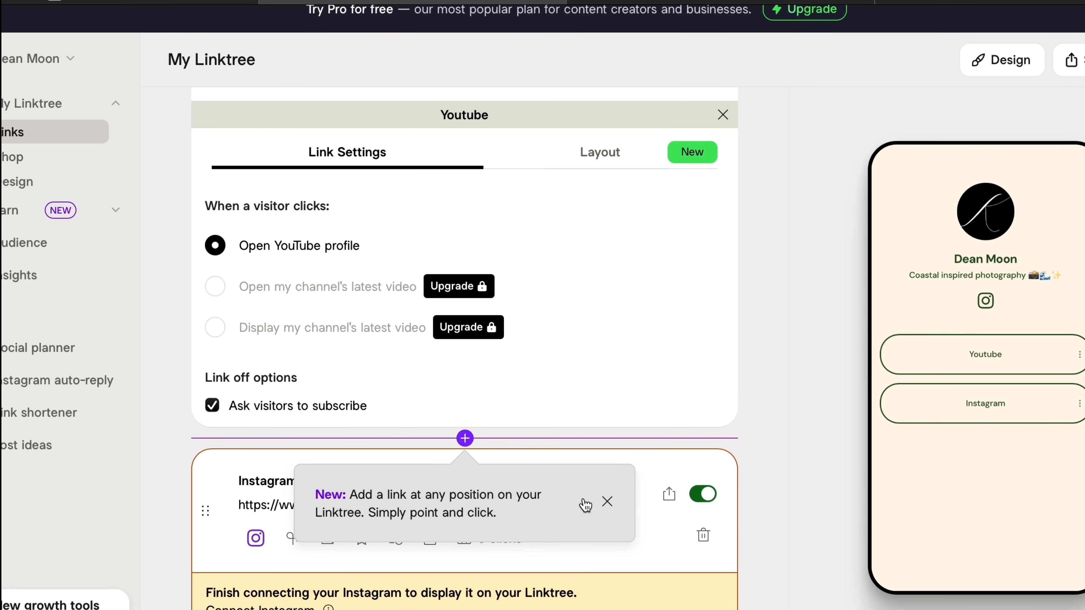
{"action": "left_click", "coordinate": [600, 503]}
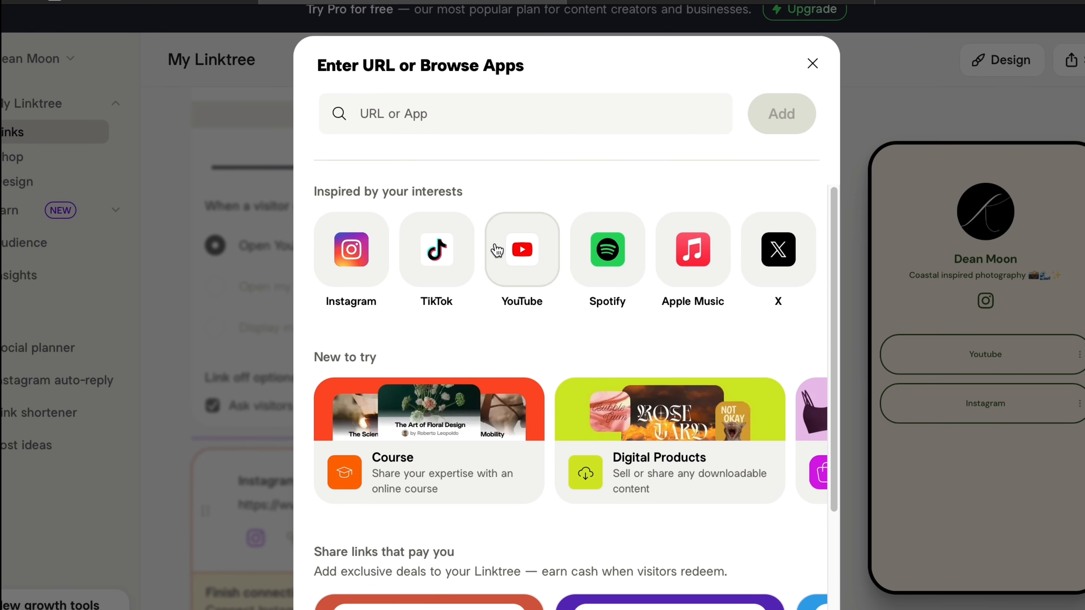
- Browse the app picker, close it without adding anything, and return to the top of the Links page
{"action": "scroll", "coordinate": [557, 292], "scroll_direction": "down", "scroll_amount": 3}
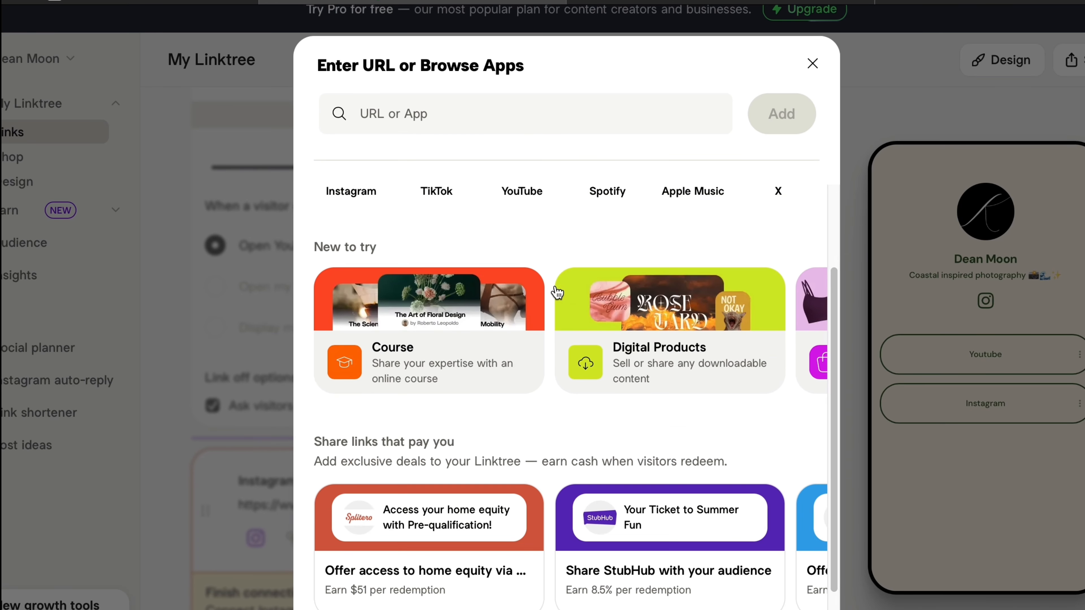
{"action": "scroll", "coordinate": [552, 454], "scroll_direction": "down", "scroll_amount": 2}
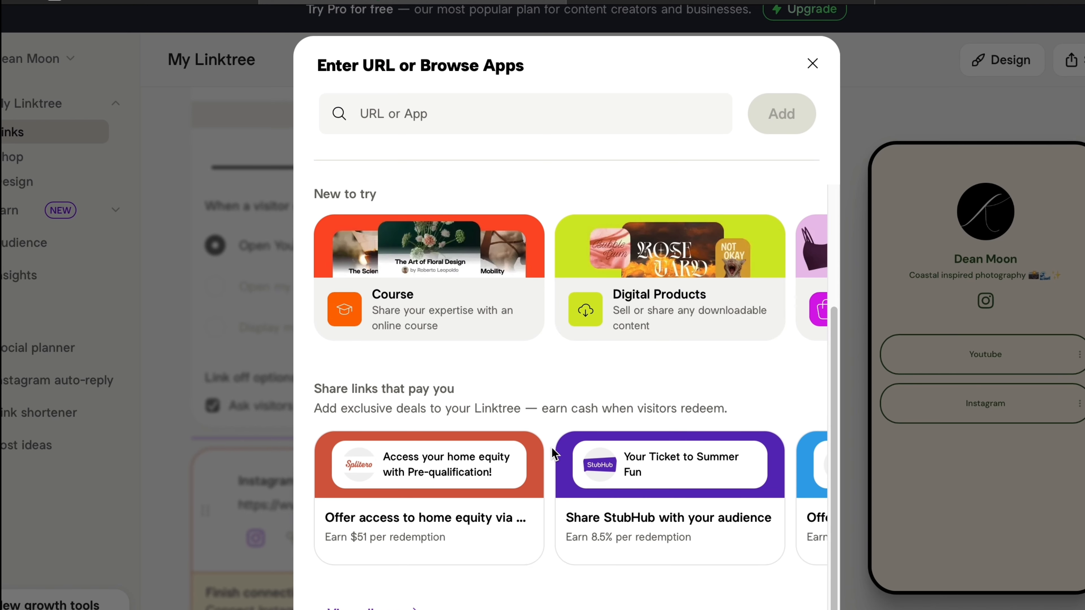
{"action": "scroll", "coordinate": [611, 474], "scroll_direction": "right", "scroll_amount": 3}
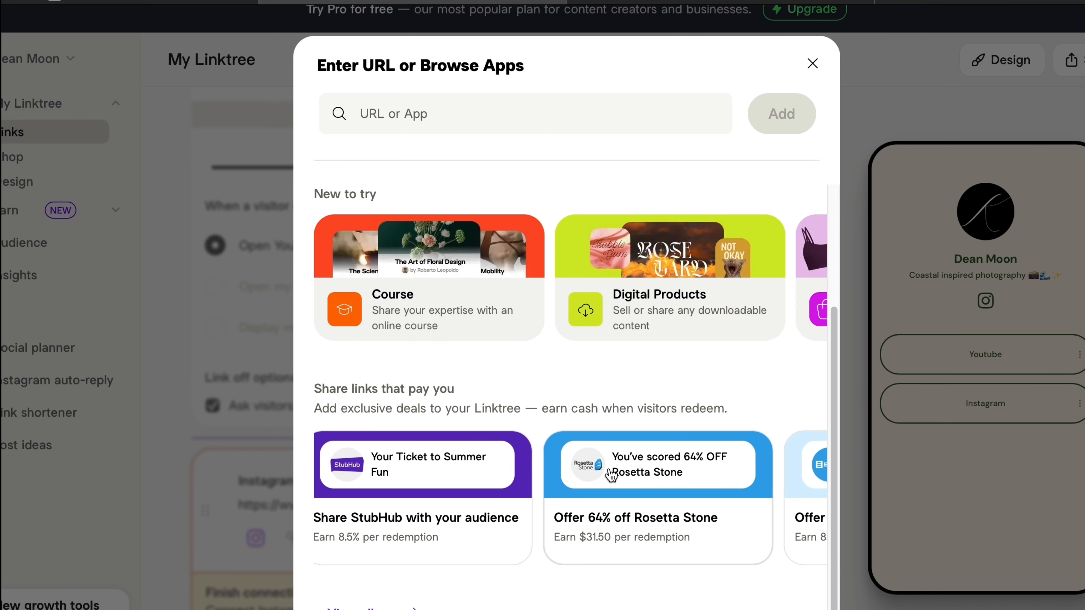
{"action": "scroll", "coordinate": [611, 475], "scroll_direction": "left", "scroll_amount": 1}
{"action": "scroll", "coordinate": [611, 474], "scroll_direction": "right", "scroll_amount": 8}
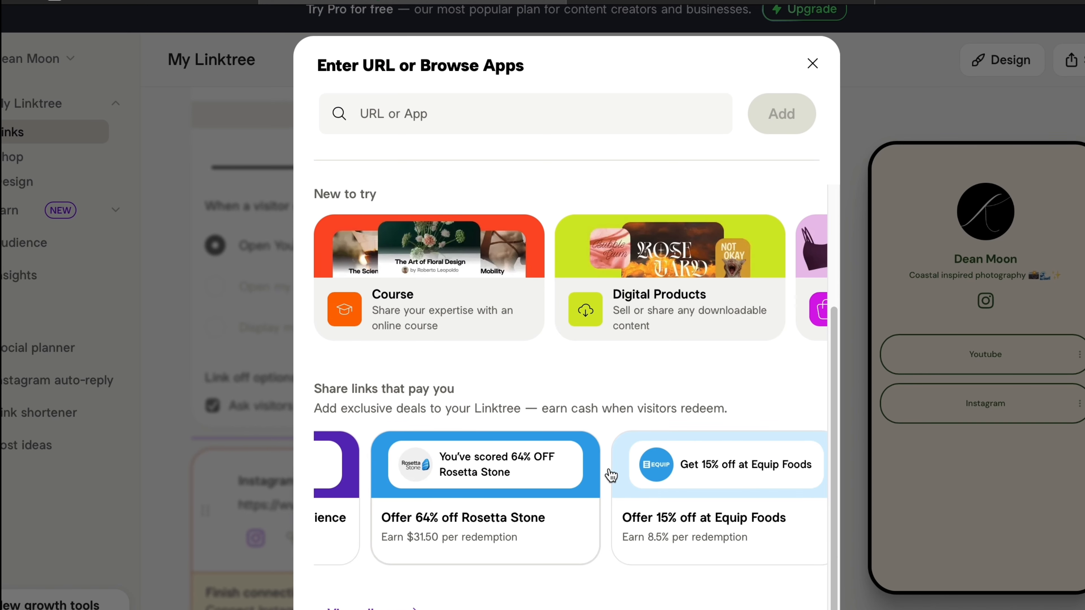
{"action": "scroll", "coordinate": [611, 475], "scroll_direction": "right", "scroll_amount": 6}
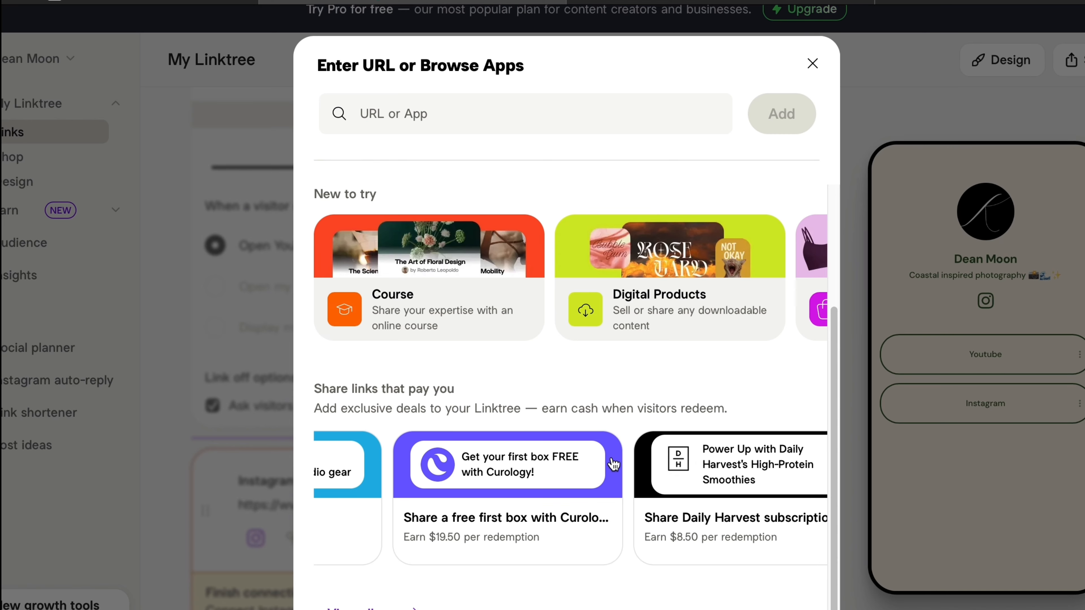
{"action": "left_click", "coordinate": [810, 72]}
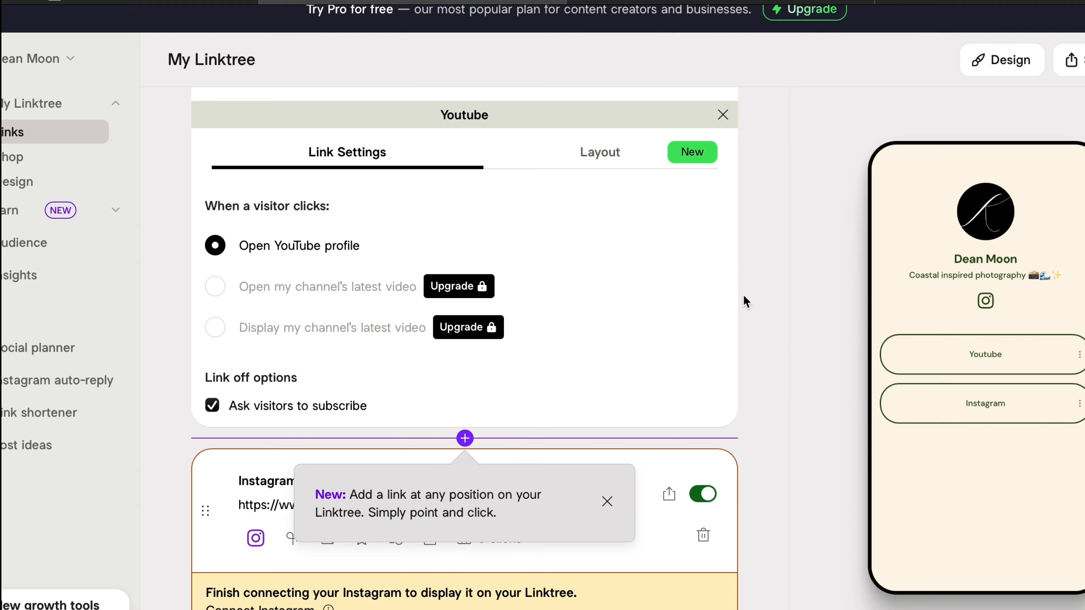
{"action": "scroll", "coordinate": [744, 296], "scroll_direction": "up", "scroll_amount": 3}
{"action": "scroll", "coordinate": [420, 203], "scroll_direction": "up", "scroll_amount": 7}
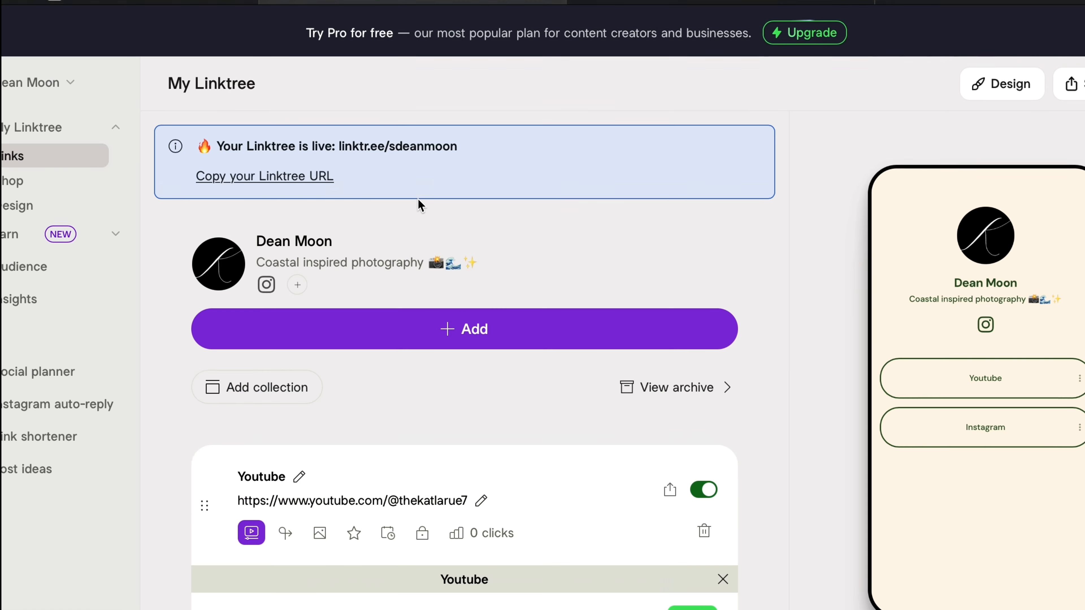
{"action": "left_click", "coordinate": [1016, 89]}
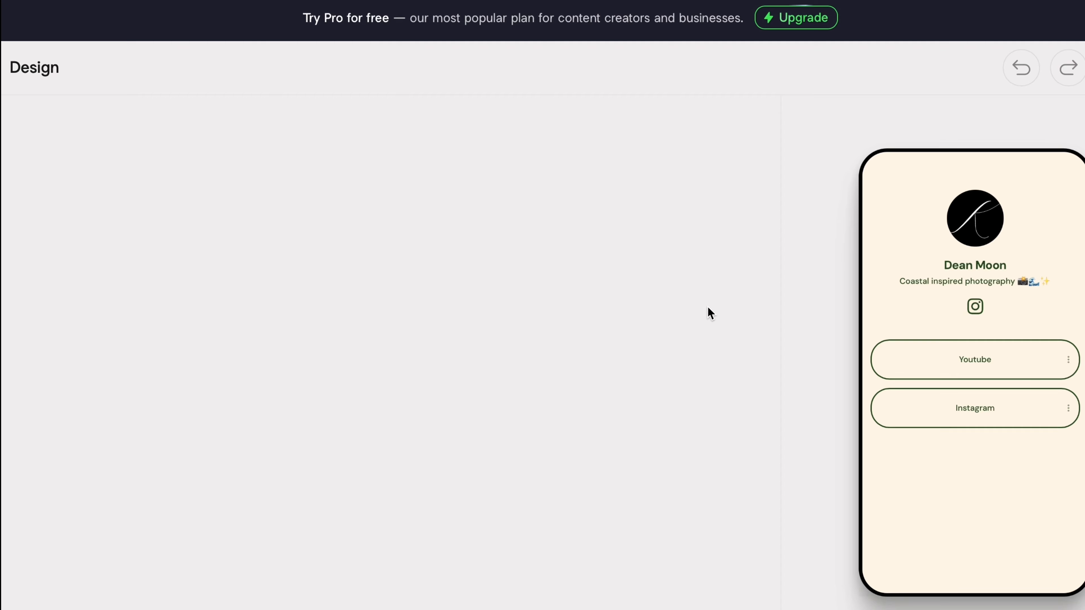
- Preview the Blocks, Bloom, Breeze and Lake themes, then apply the Air theme
{"action": "scroll", "coordinate": [554, 346], "scroll_direction": "down", "scroll_amount": 5}
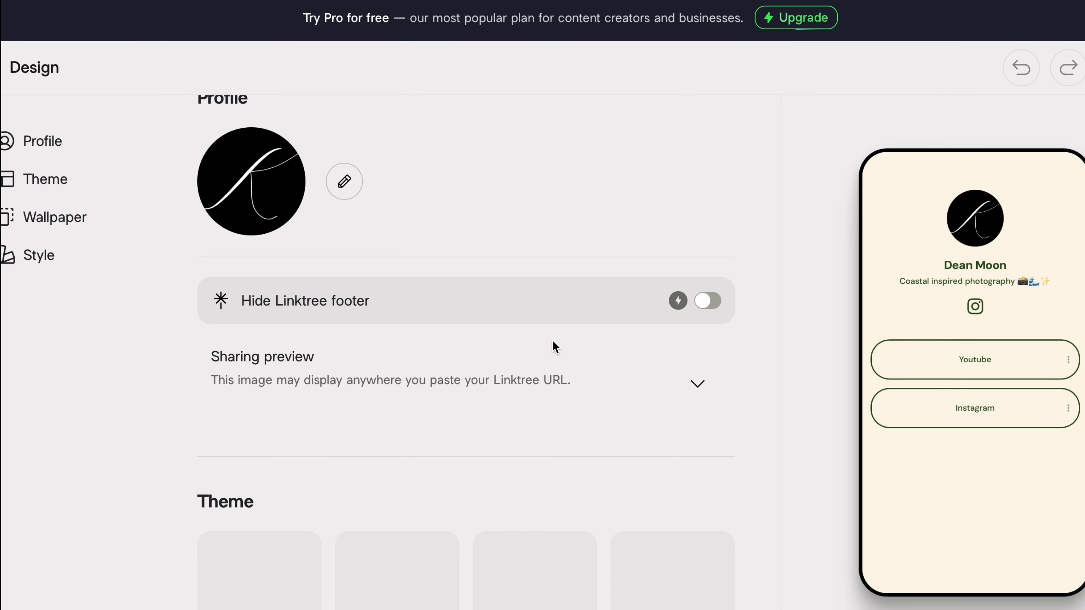
{"action": "scroll", "coordinate": [550, 346], "scroll_direction": "down", "scroll_amount": 4}
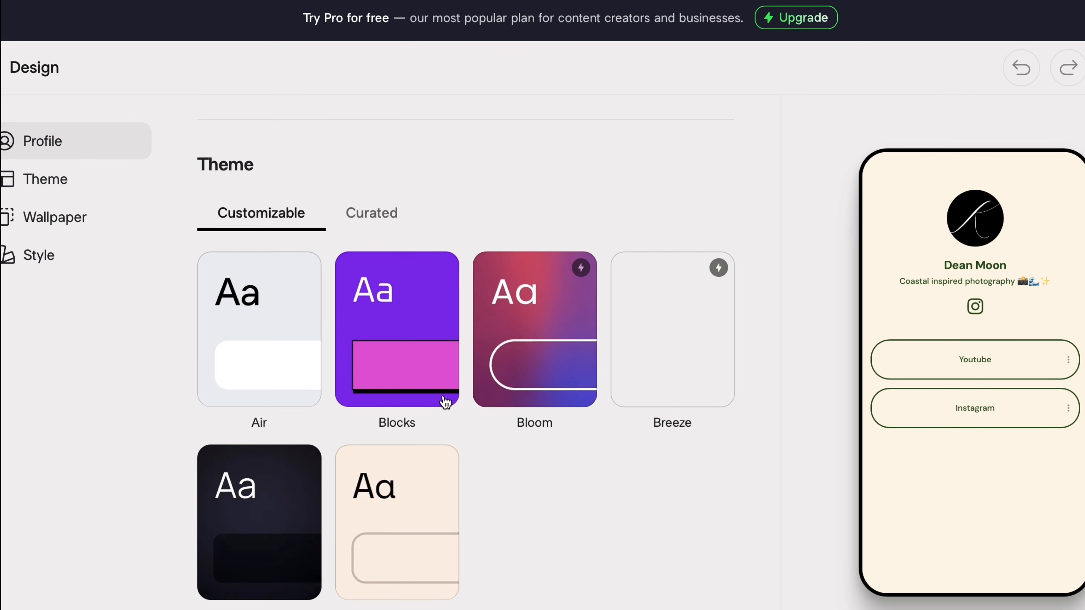
{"action": "left_click", "coordinate": [423, 401]}
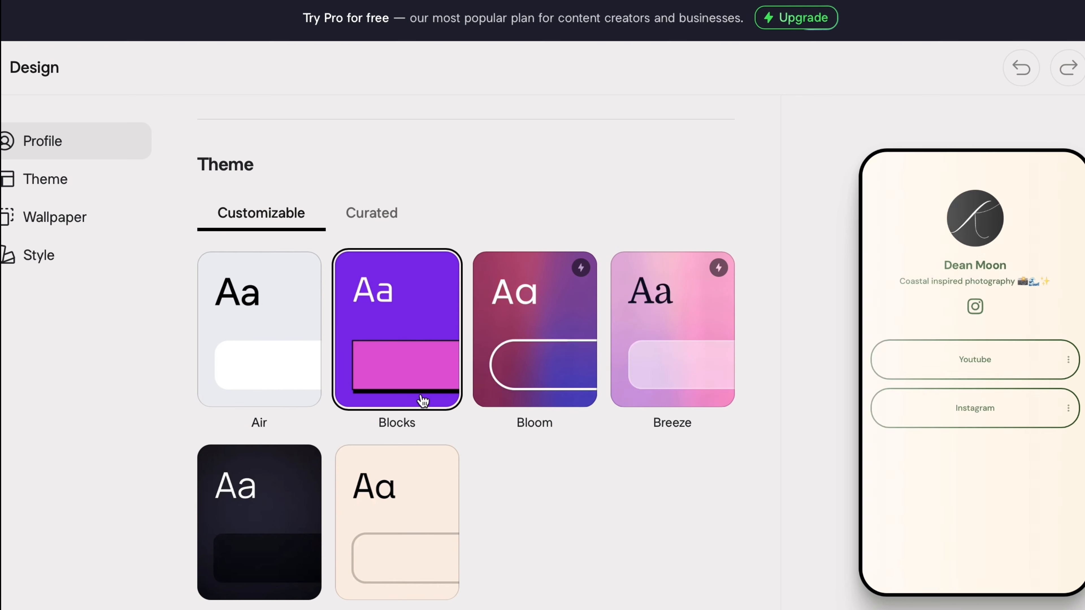
{"action": "left_click", "coordinate": [532, 377]}
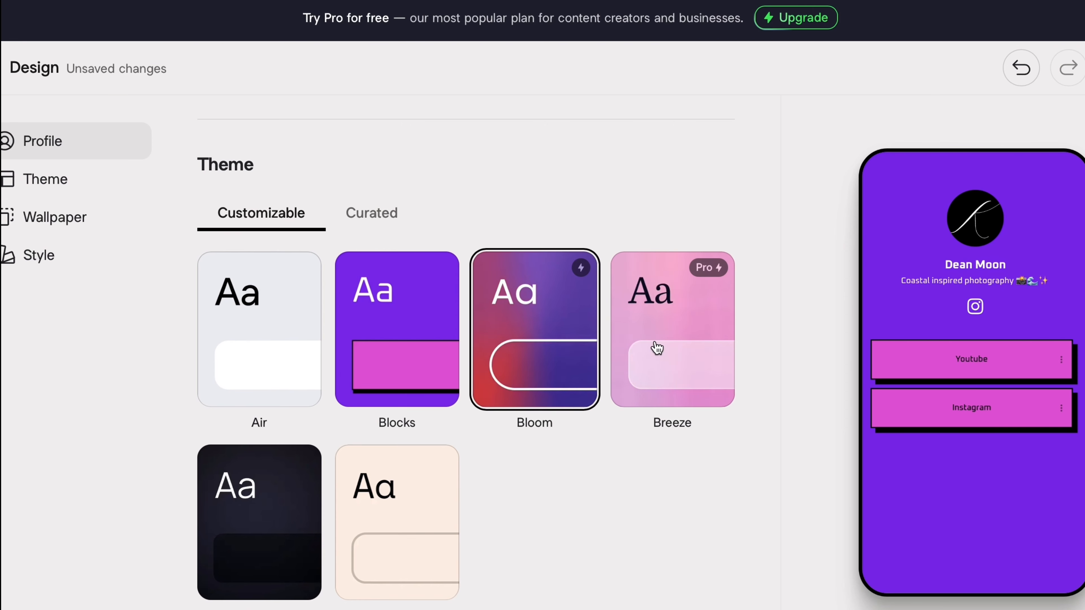
{"action": "left_click", "coordinate": [650, 354]}
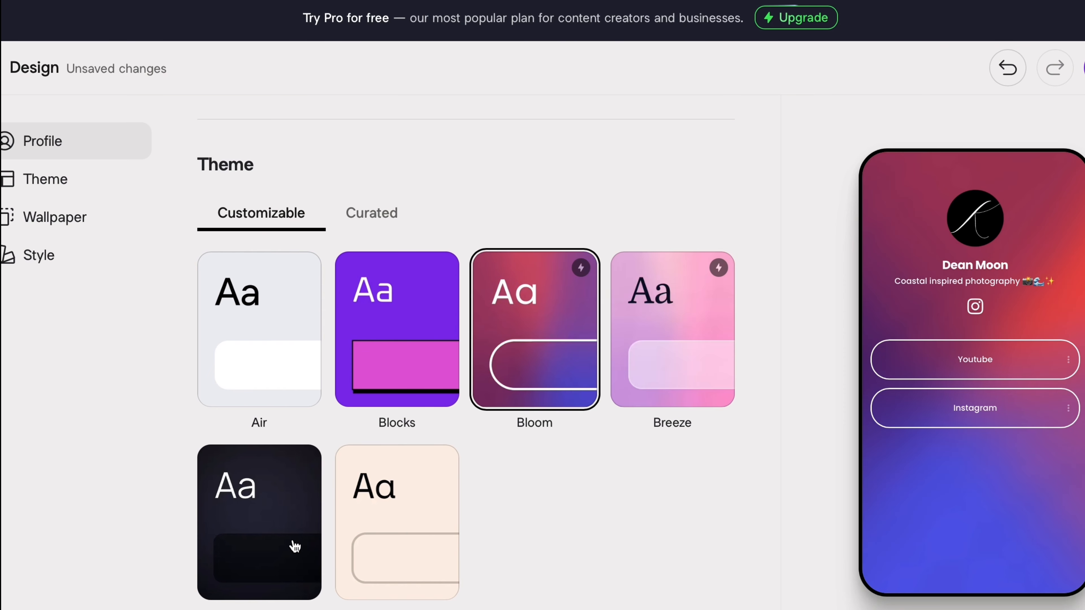
{"action": "left_click", "coordinate": [290, 522]}
{"action": "left_click", "coordinate": [280, 401]}
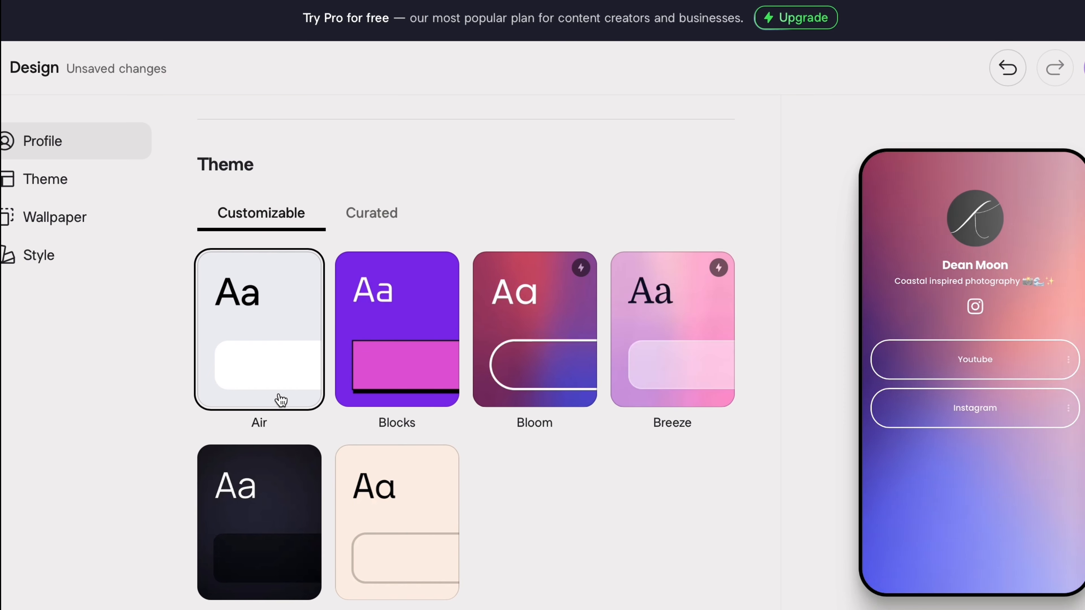
{"action": "scroll", "coordinate": [374, 216], "scroll_direction": "down", "scroll_amount": 10}
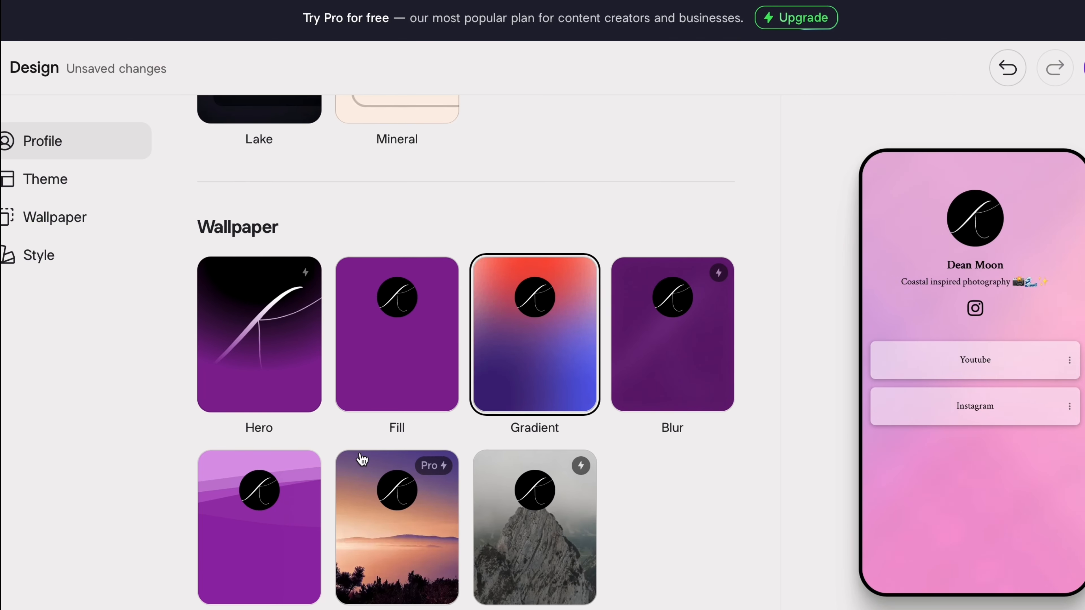
- Review the Theme, Wallpaper and Style design sections, then go to the Insights analytics page
{"action": "scroll", "coordinate": [387, 471], "scroll_direction": "down", "scroll_amount": 2}
{"action": "scroll", "coordinate": [388, 480], "scroll_direction": "down", "scroll_amount": 3}
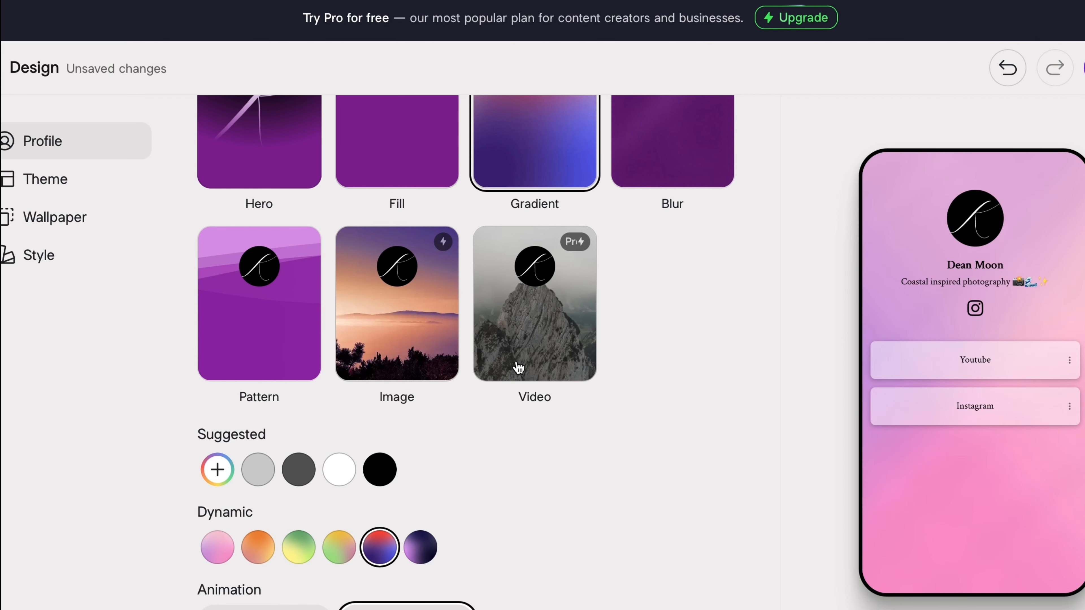
{"action": "scroll", "coordinate": [519, 365], "scroll_direction": "down", "scroll_amount": 10}
{"action": "scroll", "coordinate": [516, 360], "scroll_direction": "down", "scroll_amount": 5}
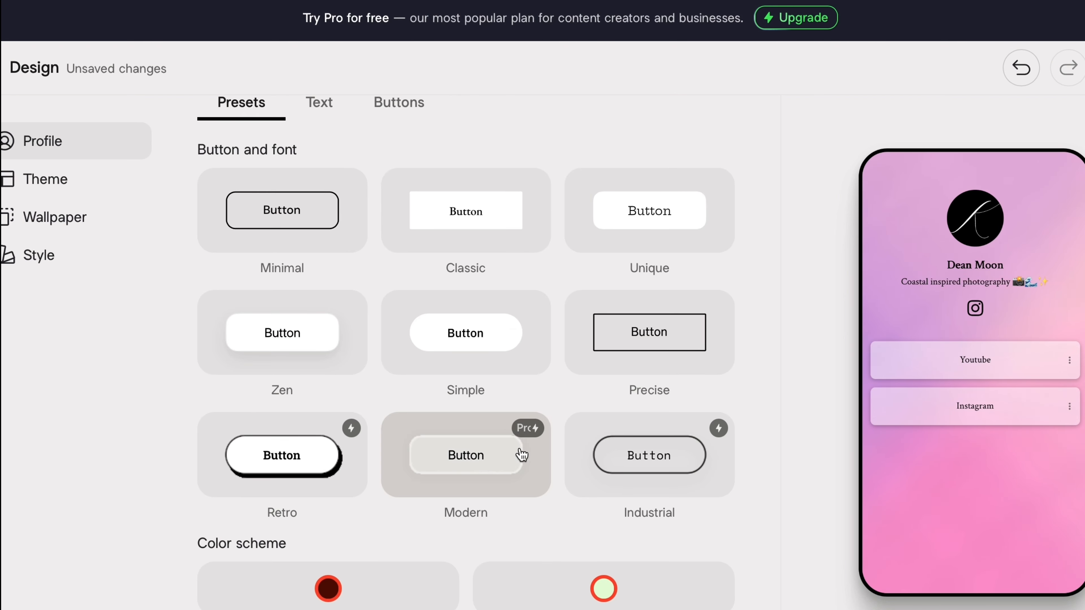
{"action": "scroll", "coordinate": [520, 449], "scroll_direction": "down", "scroll_amount": 1}
{"action": "scroll", "coordinate": [147, 265], "scroll_direction": "up", "scroll_amount": 13}
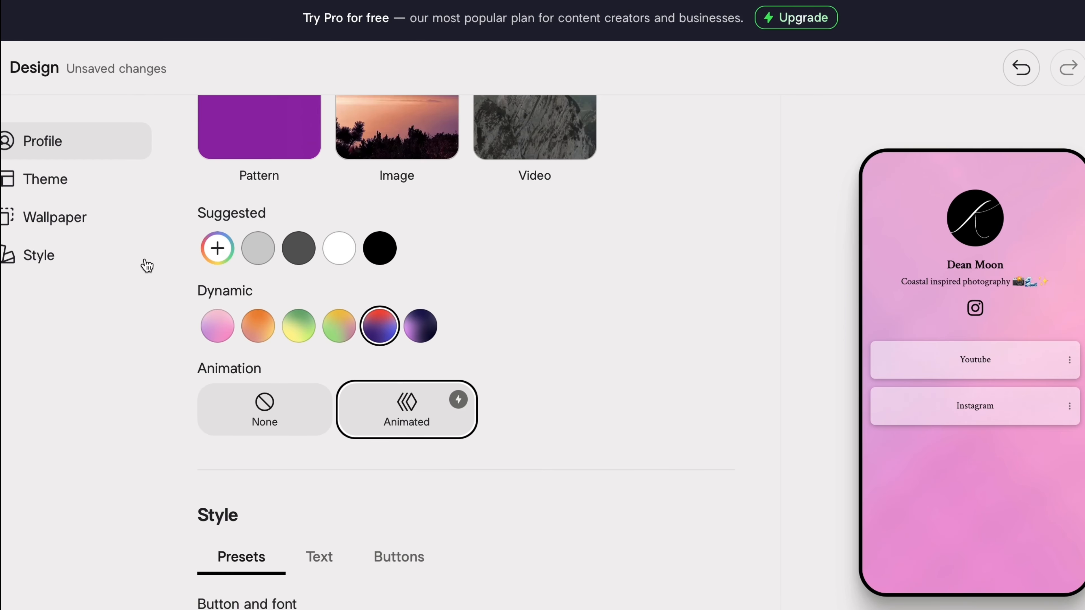
{"action": "left_click", "coordinate": [81, 186]}
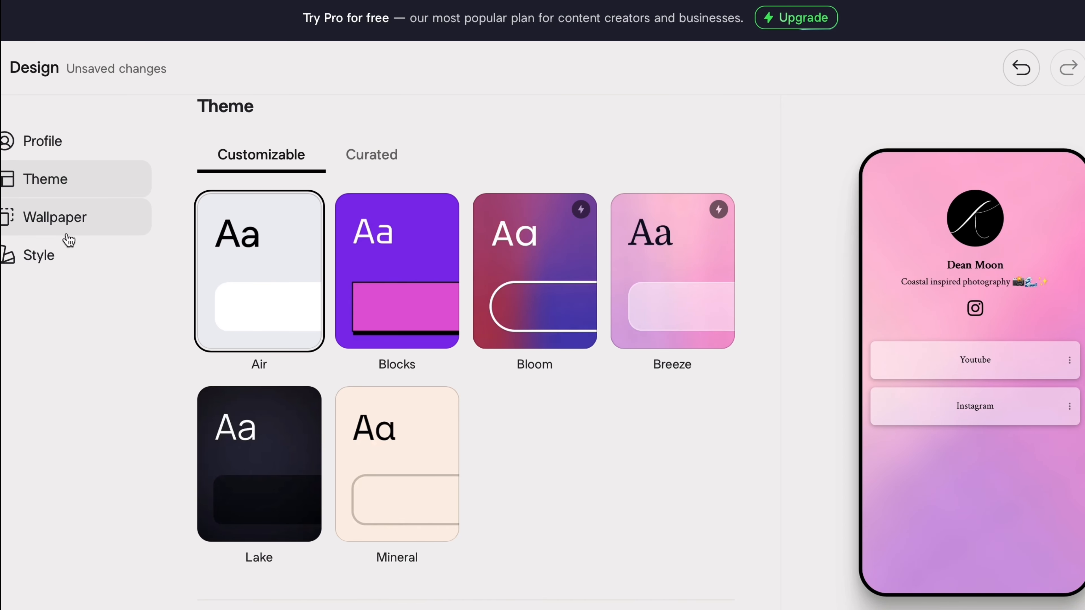
{"action": "left_click", "coordinate": [68, 235]}
{"action": "left_click", "coordinate": [65, 259]}
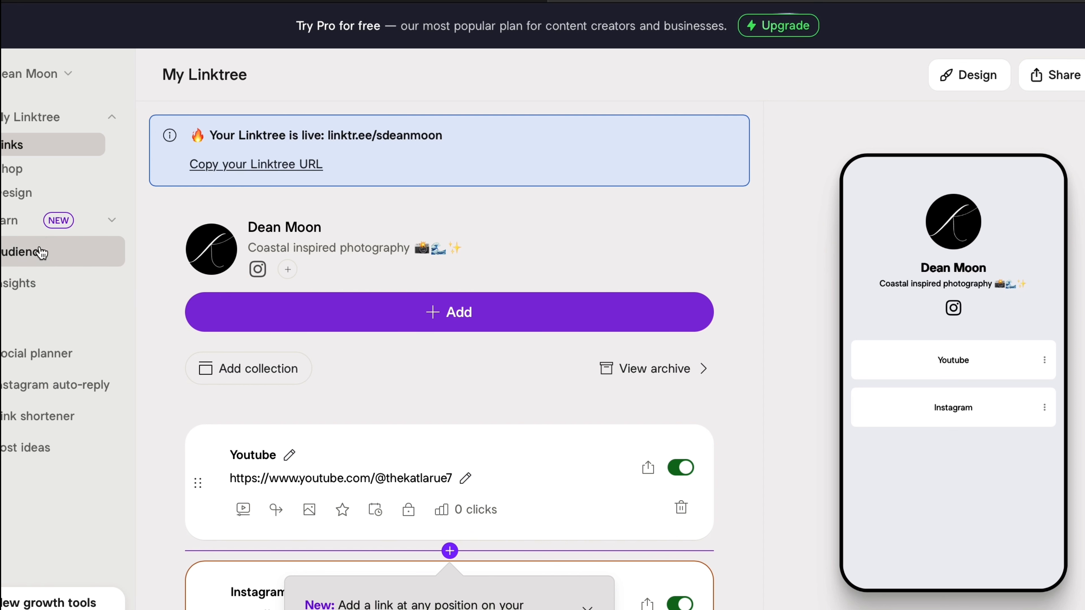
{"action": "left_click", "coordinate": [46, 282]}
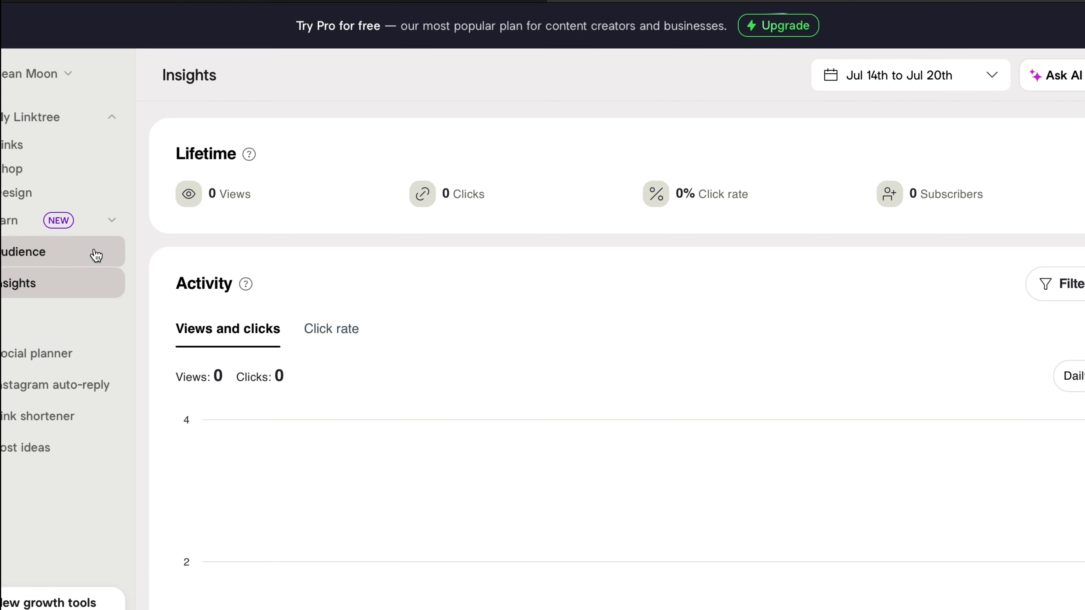
- Show the Audience page and browse its subscriber-growth cards
{"action": "left_click", "coordinate": [96, 255]}
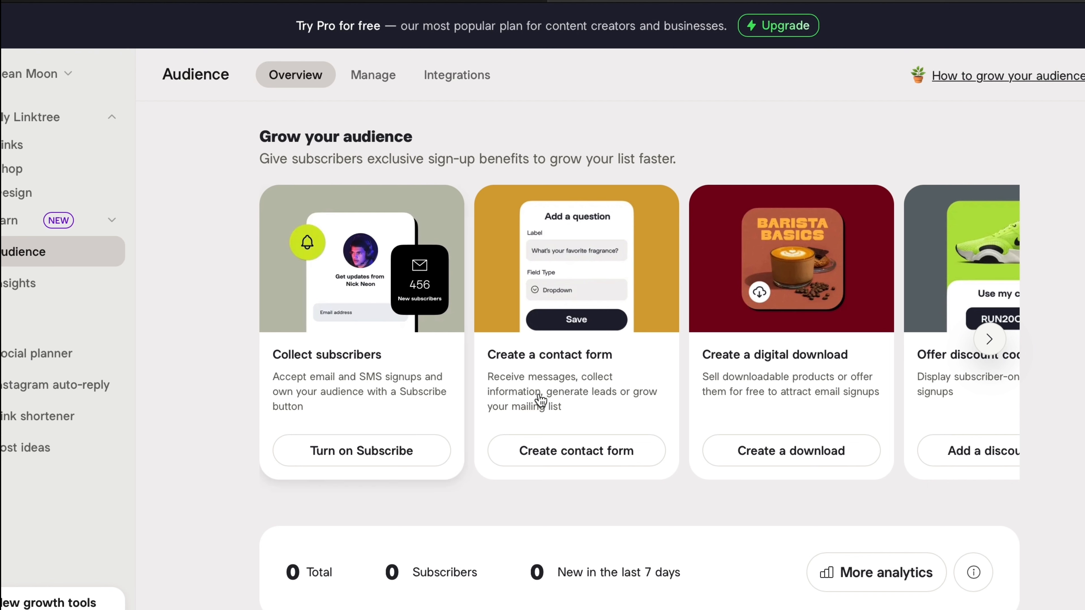
{"action": "scroll", "coordinate": [545, 407], "scroll_direction": "right", "scroll_amount": 3}
{"action": "scroll", "coordinate": [549, 401], "scroll_direction": "right", "scroll_amount": 5}
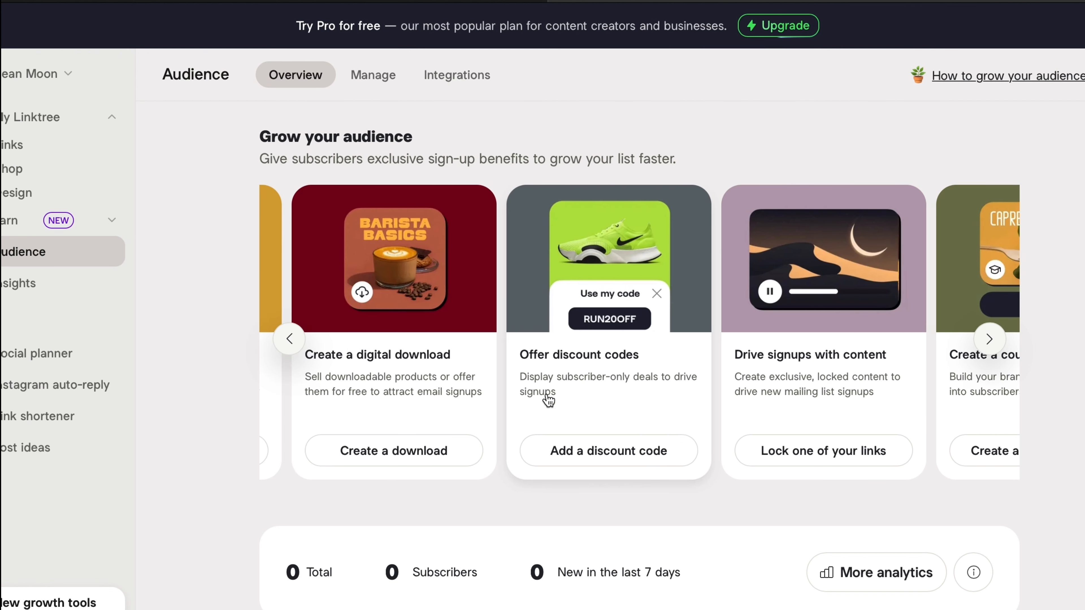
{"action": "scroll", "coordinate": [549, 401], "scroll_direction": "right", "scroll_amount": 6}
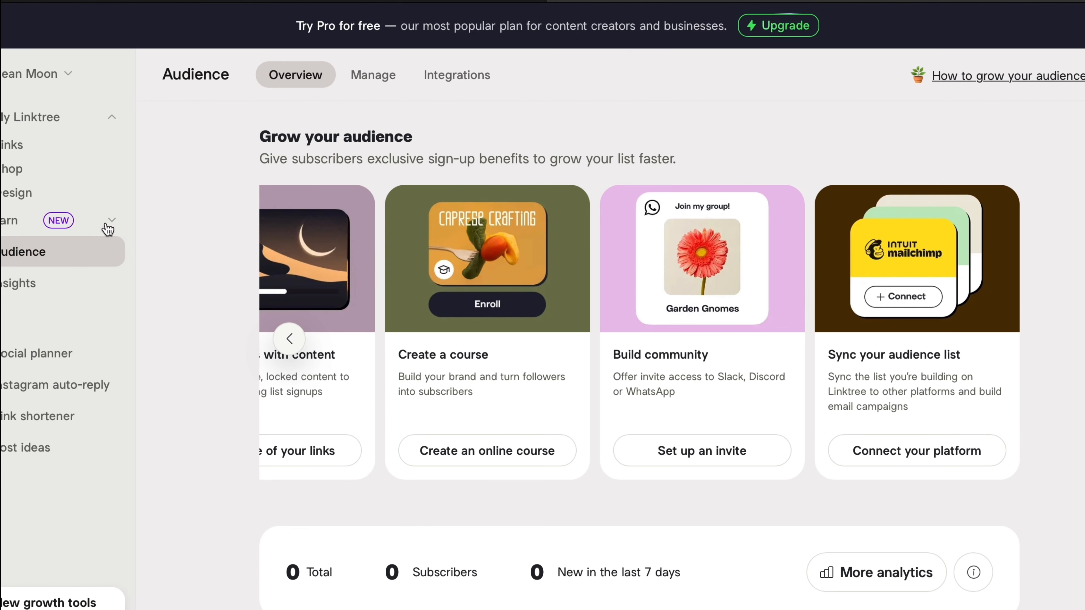
- Expand and collapse the Earn sidebar group, then expand My Linktree
{"action": "left_click", "coordinate": [50, 222]}
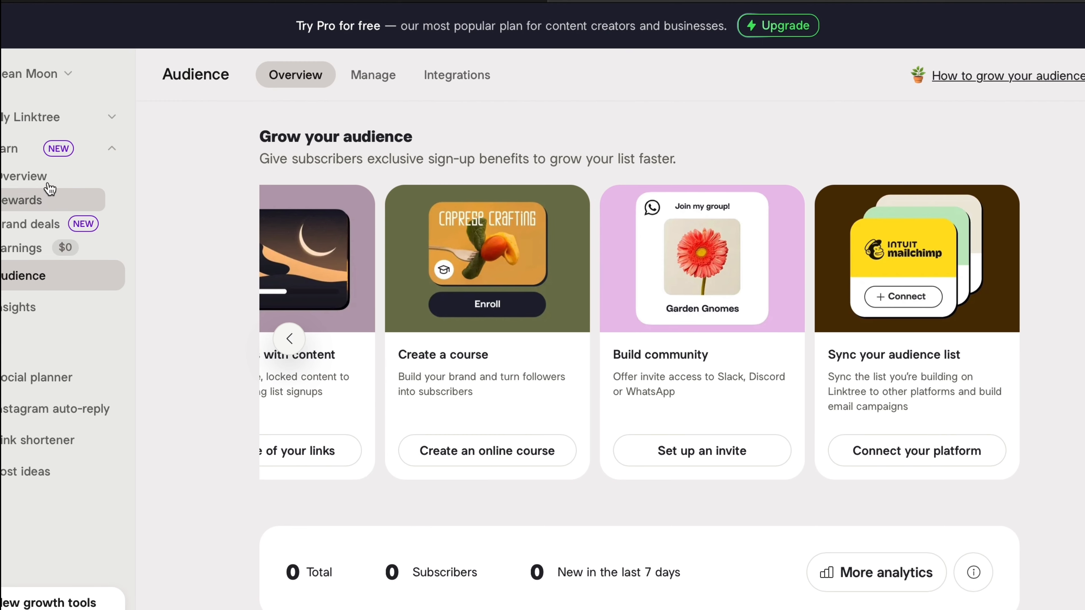
{"action": "left_click", "coordinate": [108, 150]}
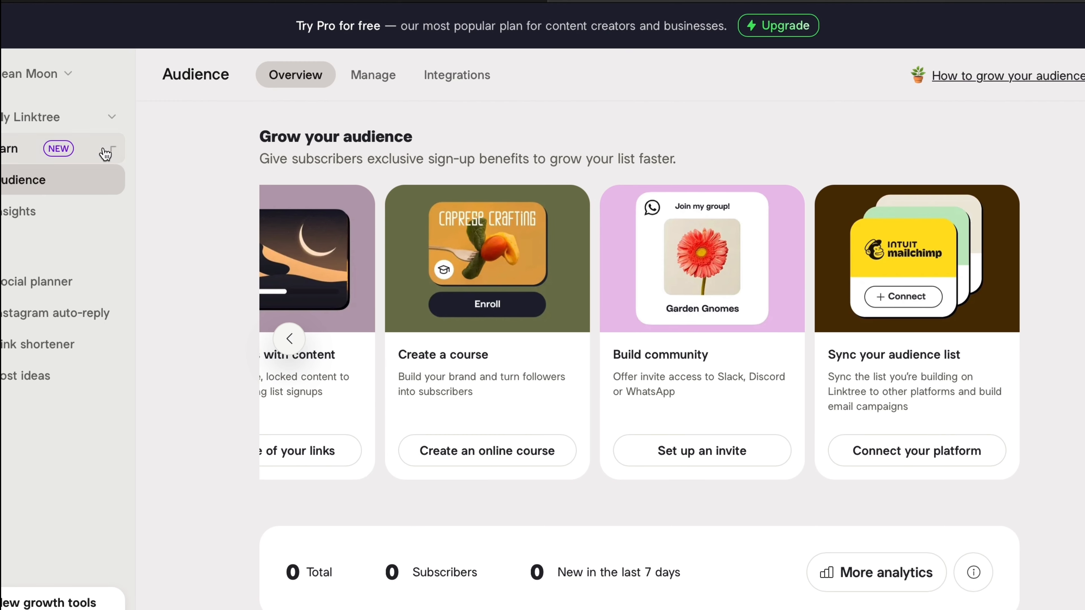
{"action": "left_click", "coordinate": [101, 123]}
- Go to My Shop and close the Welcome to Linktree Shops introduction
{"action": "left_click", "coordinate": [65, 168]}
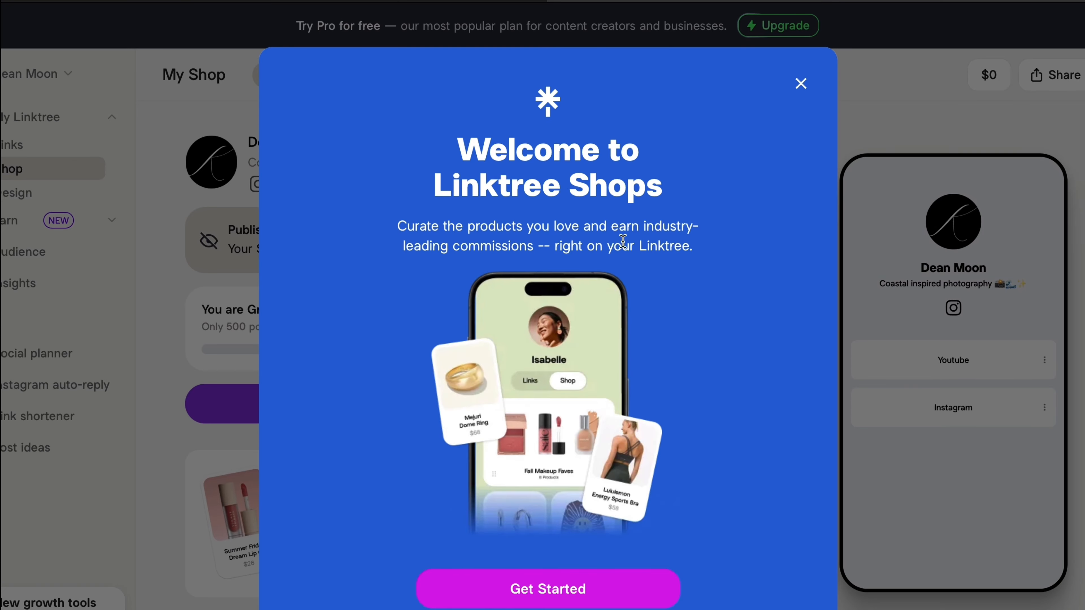
{"action": "left_click", "coordinate": [799, 86]}
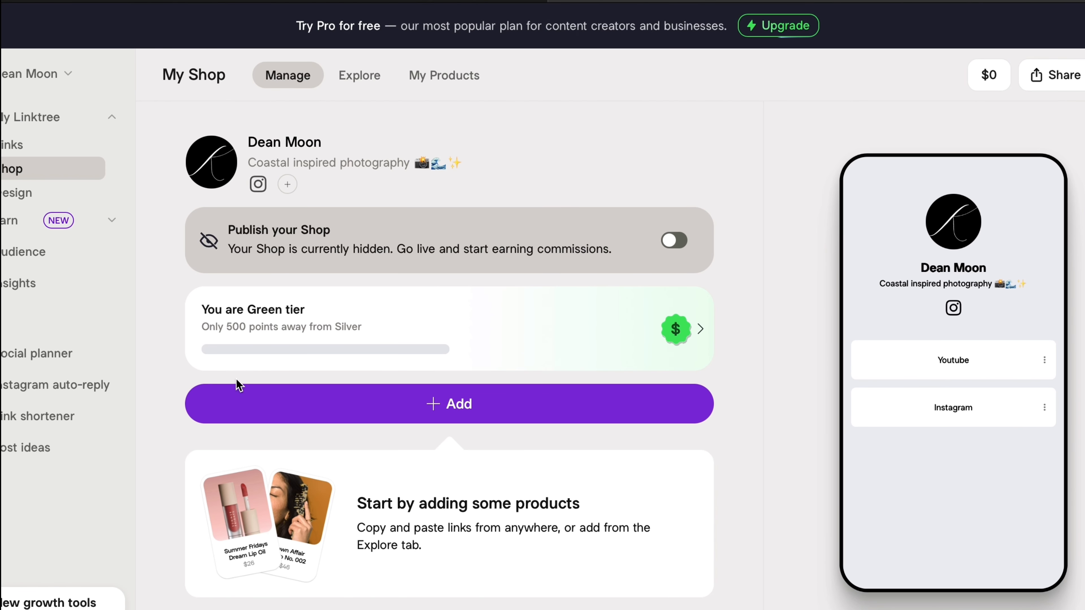